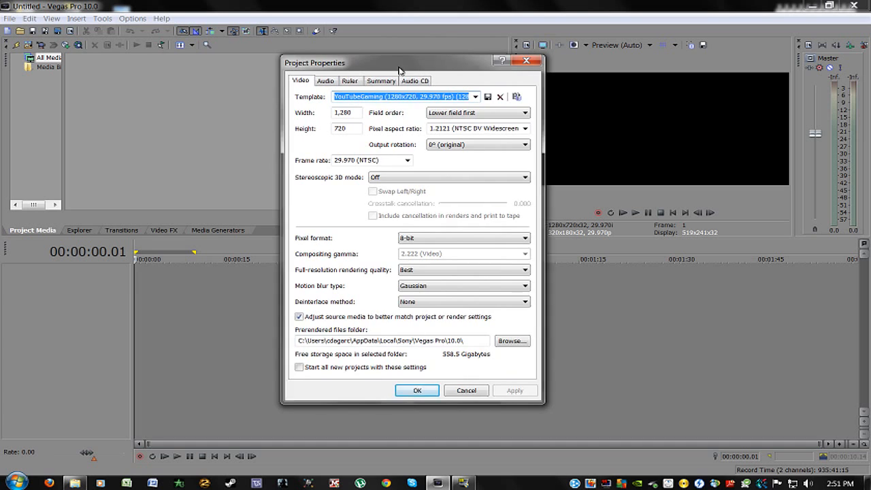
Choose the YouTubeGaming (1280x720, 29.970 fps) template in the project's video properties
left_click(435, 97)
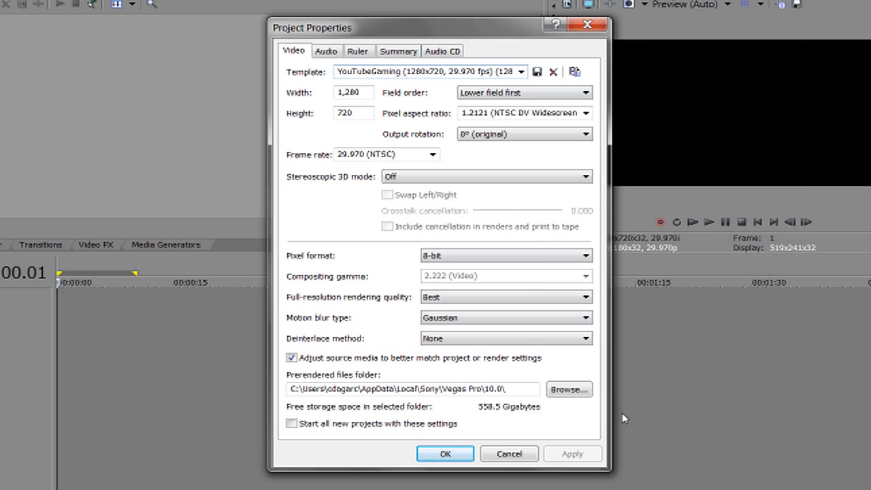
double_click(381, 71)
left_click(411, 71)
scroll(309, 40, "up", 2)
scroll(309, 40, "down", 2)
scroll(310, 40, "up", 2)
scroll(309, 40, "down", 1)
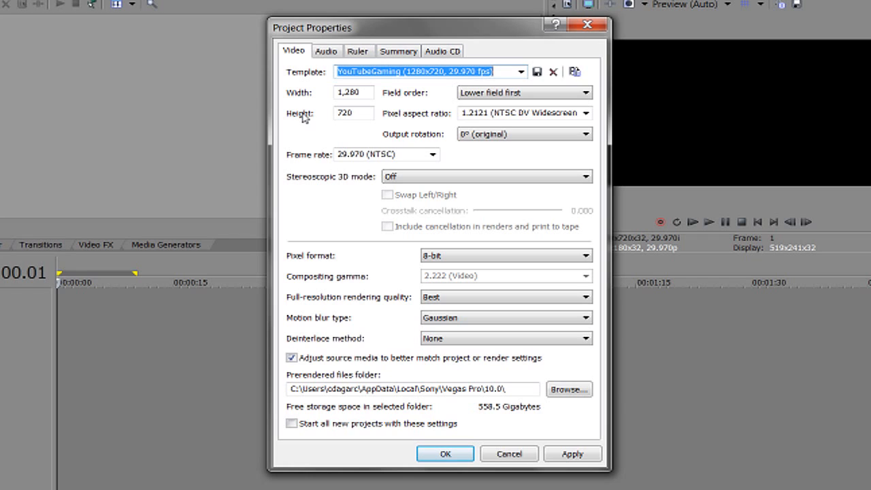
left_click(496, 72)
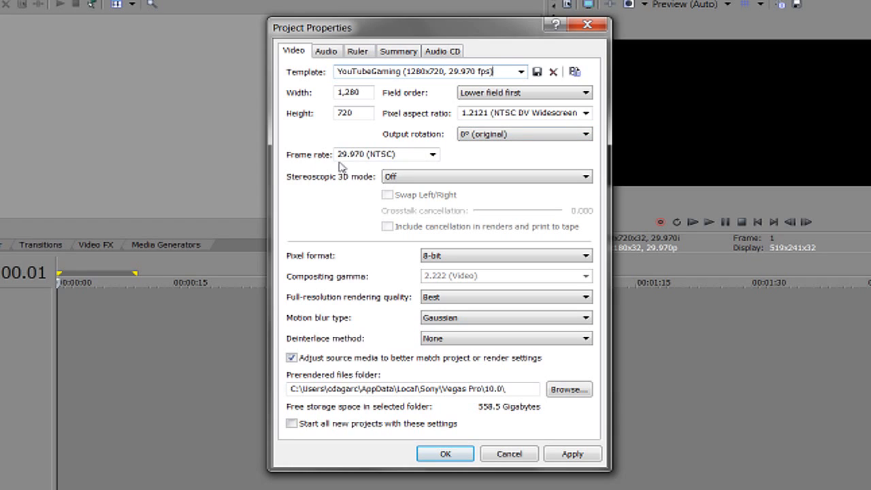
Review the frame rate options, keep 29.970 (NTSC), and apply the project properties
left_click(433, 155)
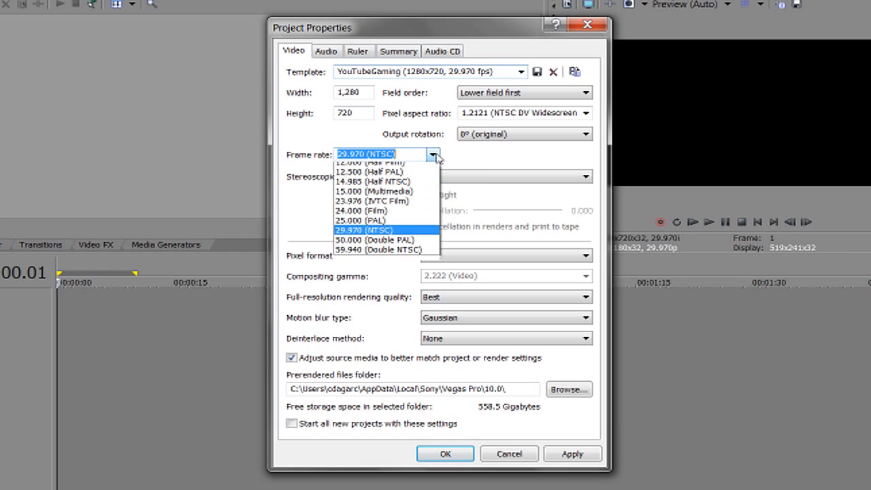
left_click(433, 155)
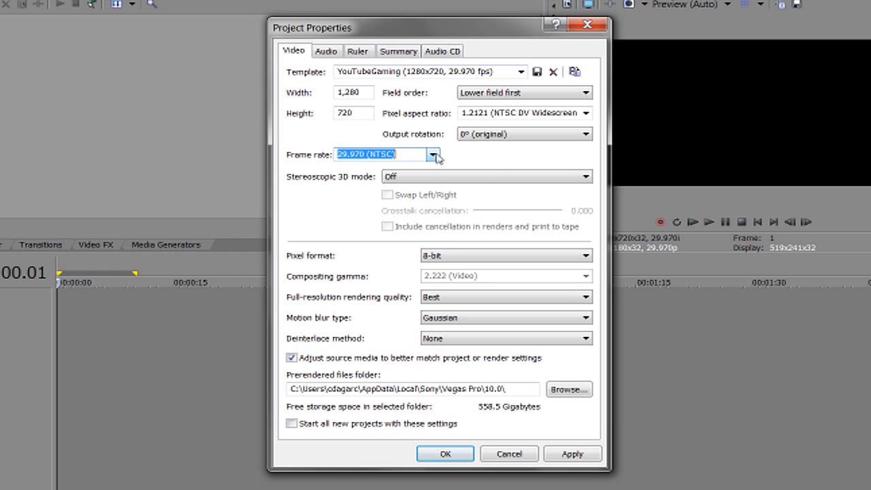
left_click(432, 155)
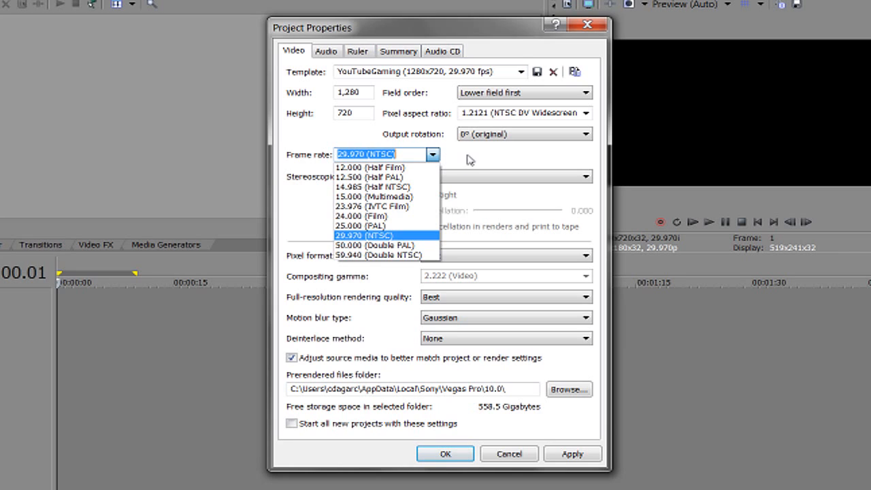
left_click(434, 156)
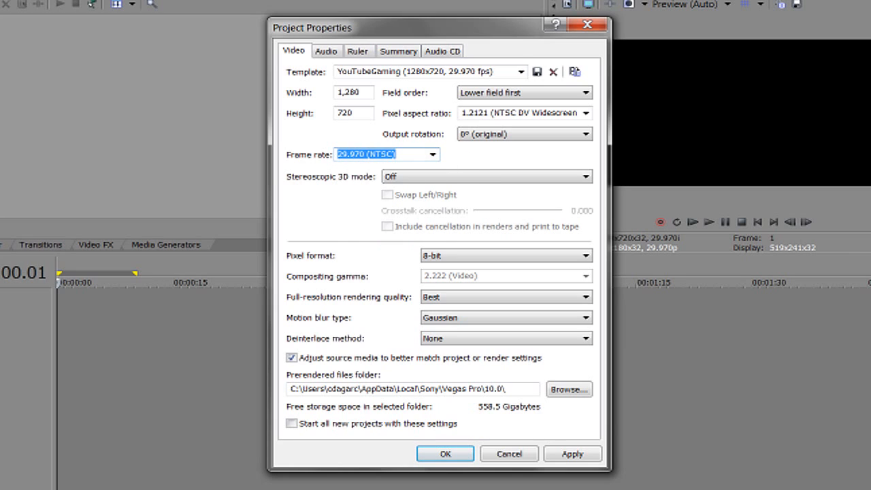
left_click(415, 156)
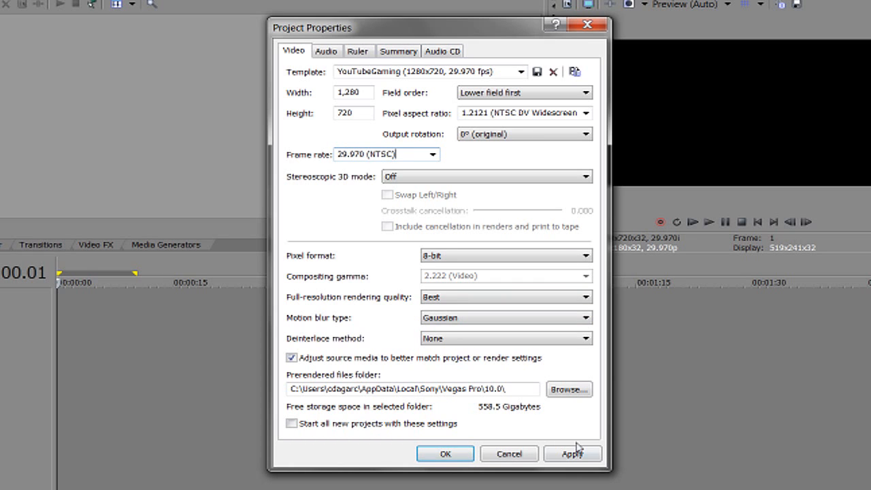
left_click(591, 459)
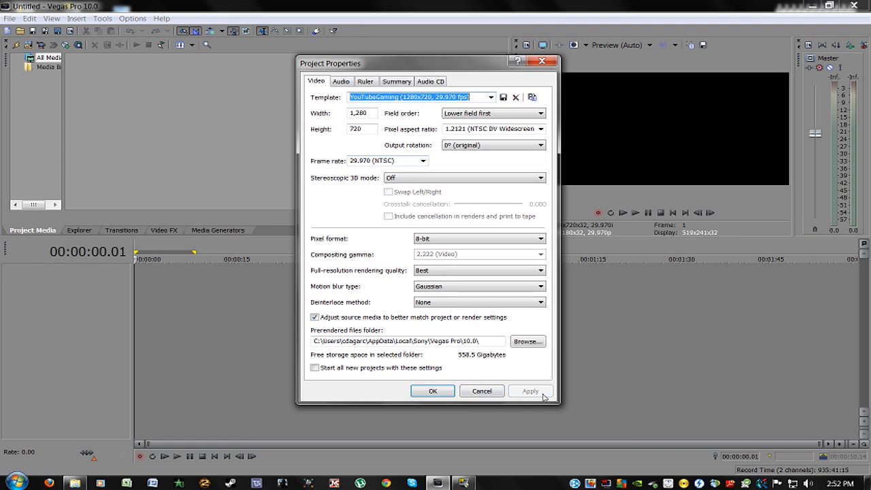
left_click(422, 394)
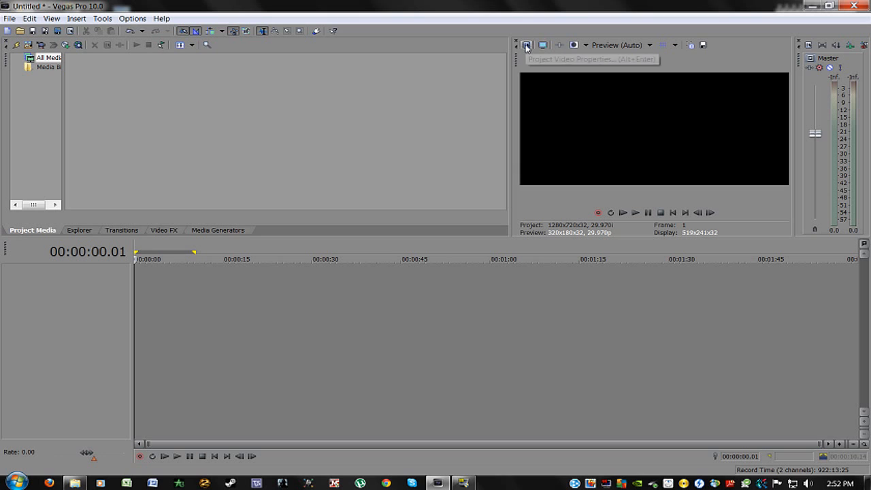
left_click(8, 16)
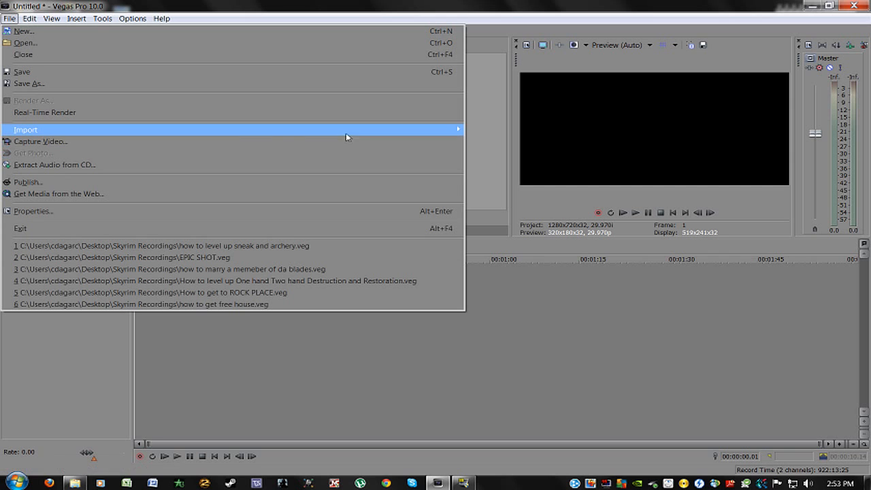
mouse_move(346, 133)
left_click(500, 129)
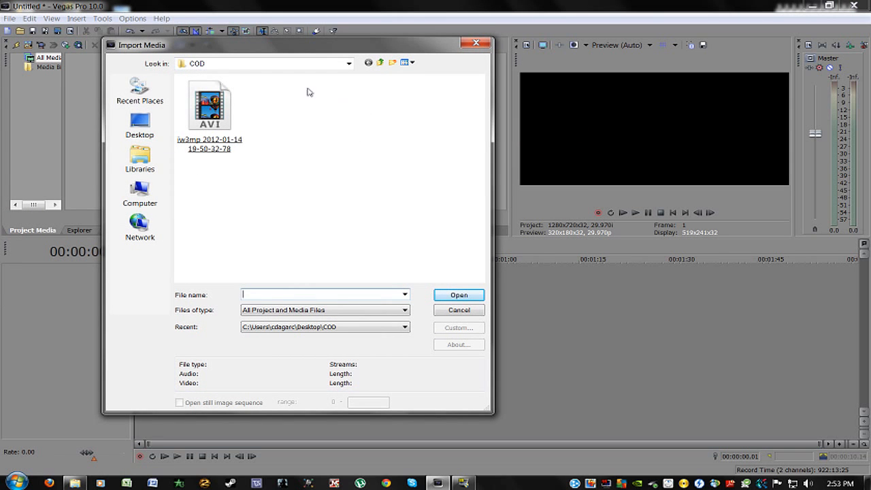
double_click(209, 106)
left_click_drag(77, 85, 352, 248)
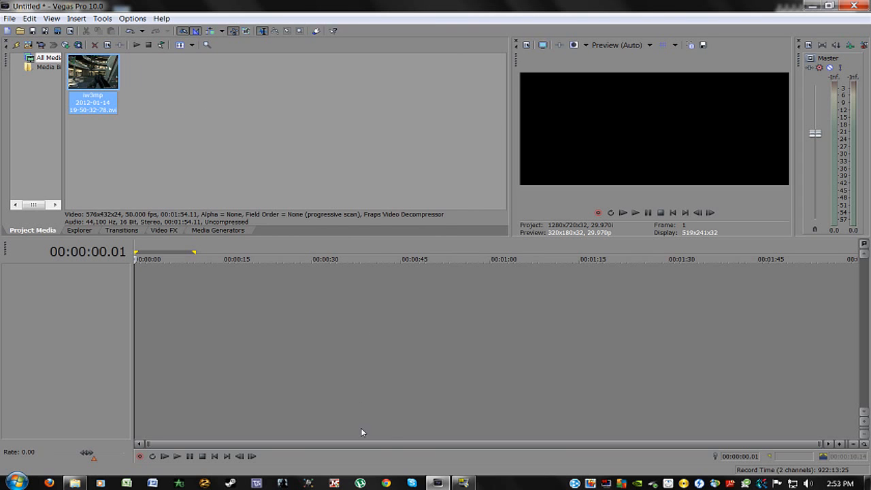
Switch to Windows Explorer to view the recorded clip in the COD folder, and return to Vegas Pro
mouse_move(85, 483)
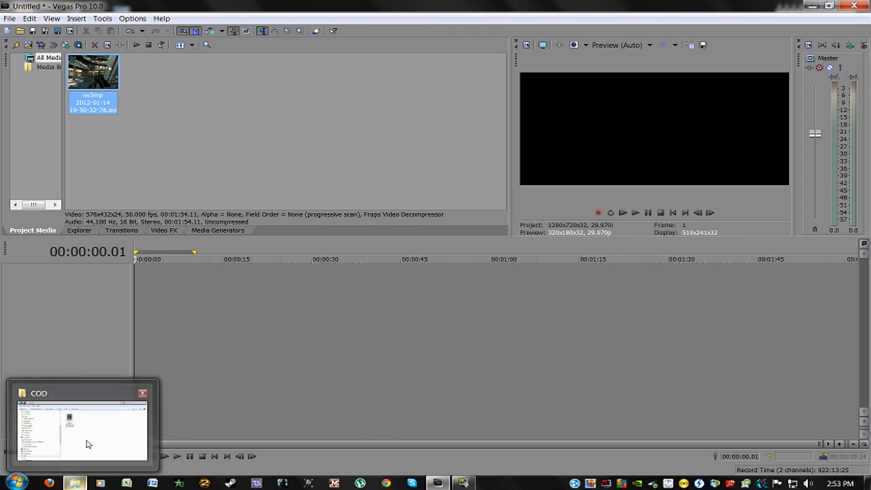
left_click(85, 443)
left_click_drag(387, 257, 393, 291)
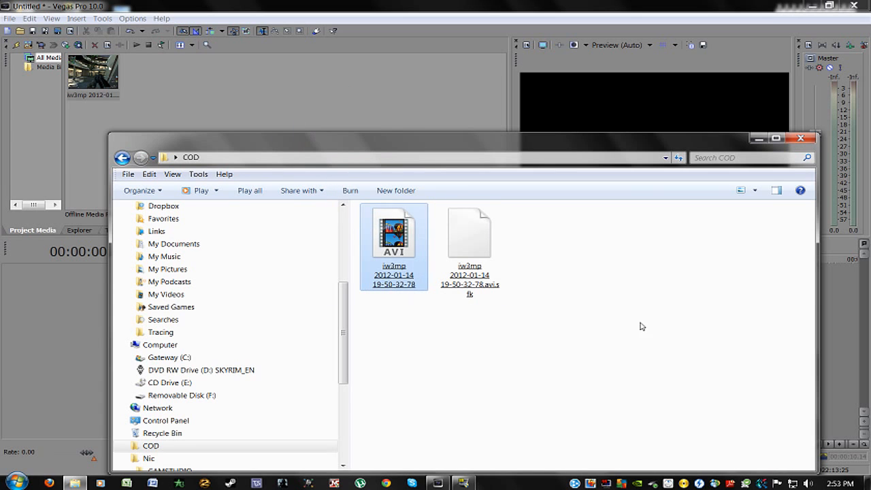
left_click(776, 138)
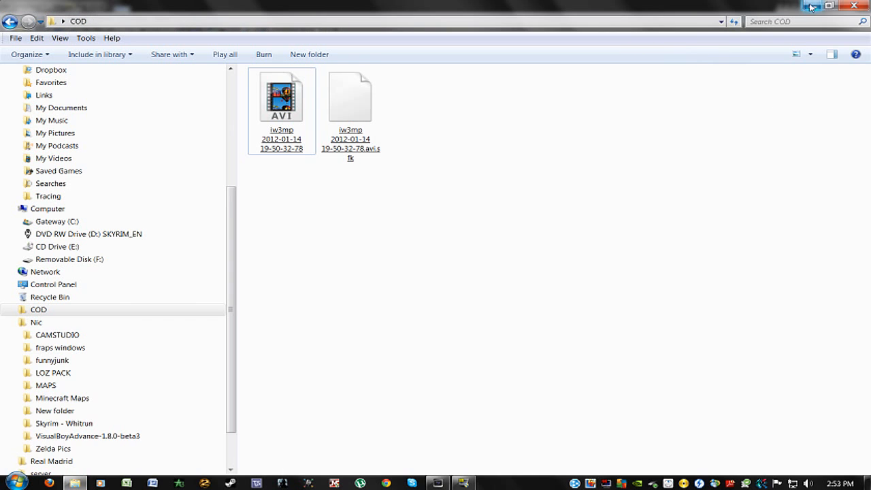
left_click(811, 6)
left_click(288, 128)
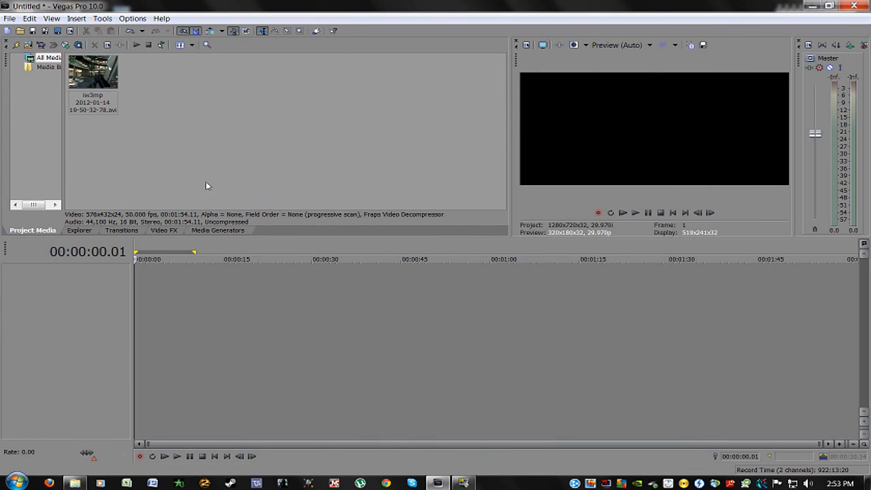
Place the imported iw3mp clip at the start of the timeline as video and audio tracks
left_click_drag(94, 75, 135, 300)
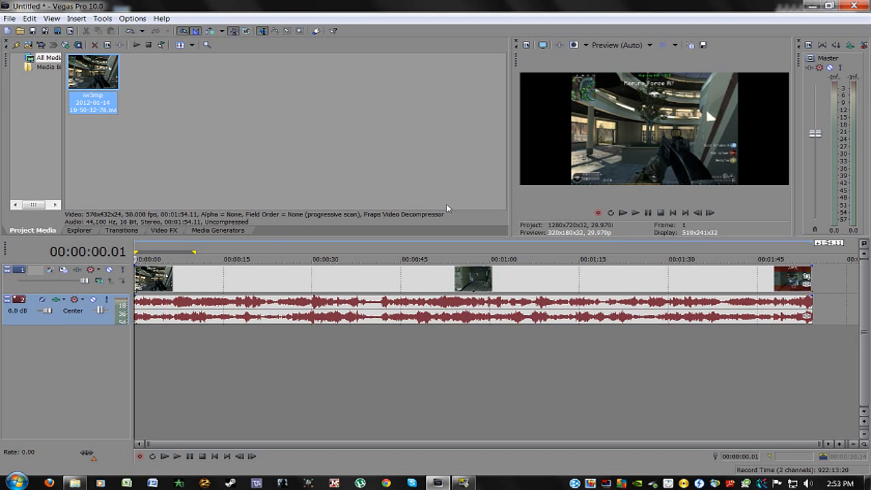
left_click(21, 290)
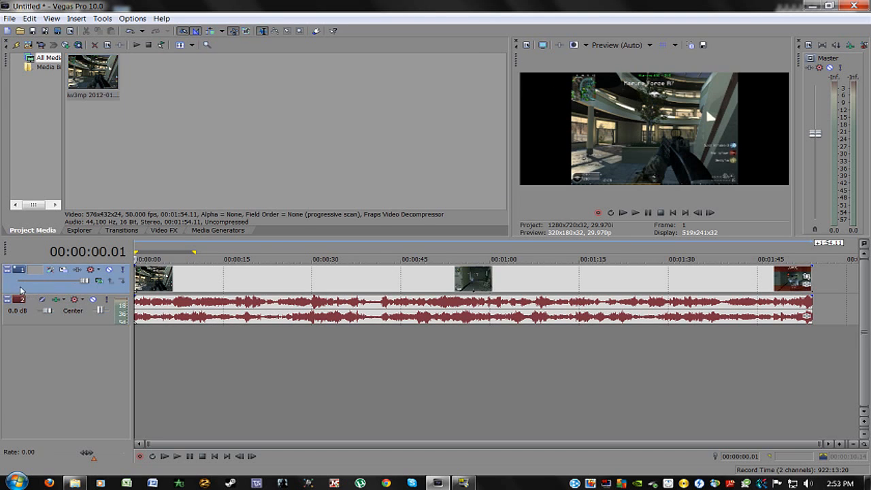
left_click(19, 322)
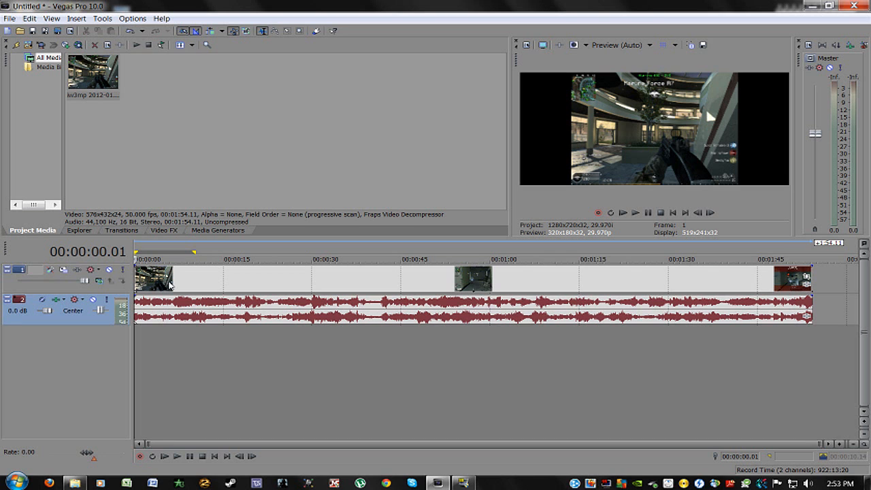
Move the clip forward along the timeline so that it starts at about 00:00:54
left_click_drag(165, 286, 365, 288)
scroll(385, 283, "down", 1)
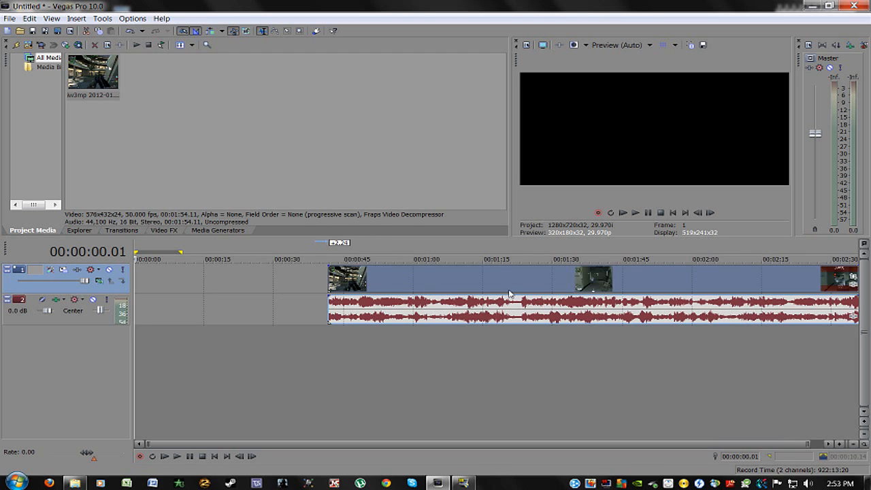
scroll(376, 257, "down", 1)
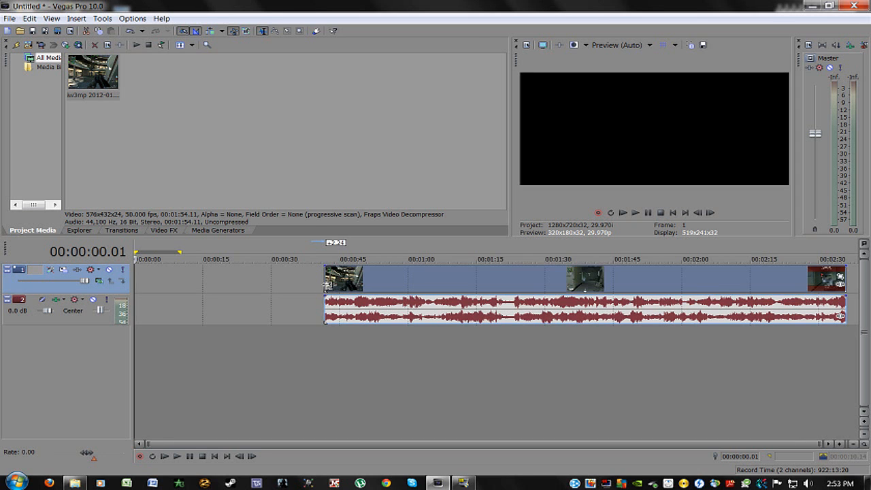
left_click_drag(404, 291, 455, 286)
scroll(455, 286, "down", 1)
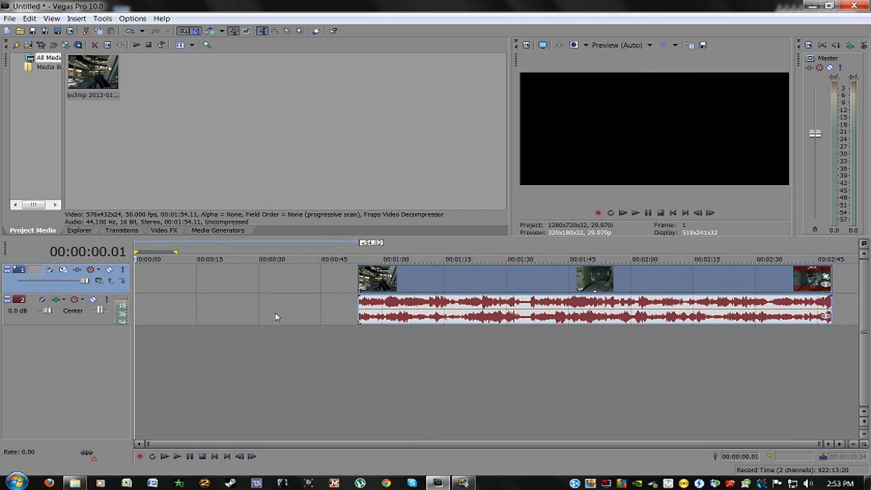
Move the clip's video onto a new track below the audio and check its frames at several points
mouse_move(422, 281)
left_mouse_down()
mouse_move(418, 352)
mouse_move(429, 354)
mouse_move(422, 351)
left_mouse_up()
left_click(423, 340)
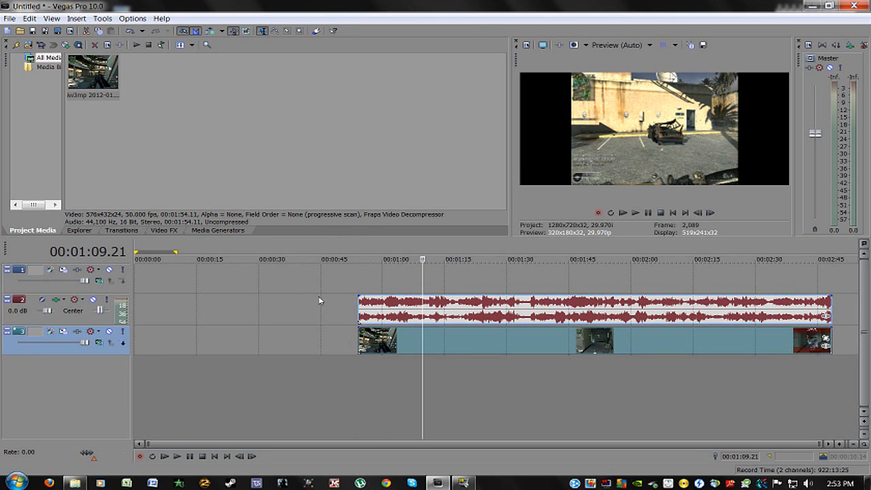
left_click(363, 286)
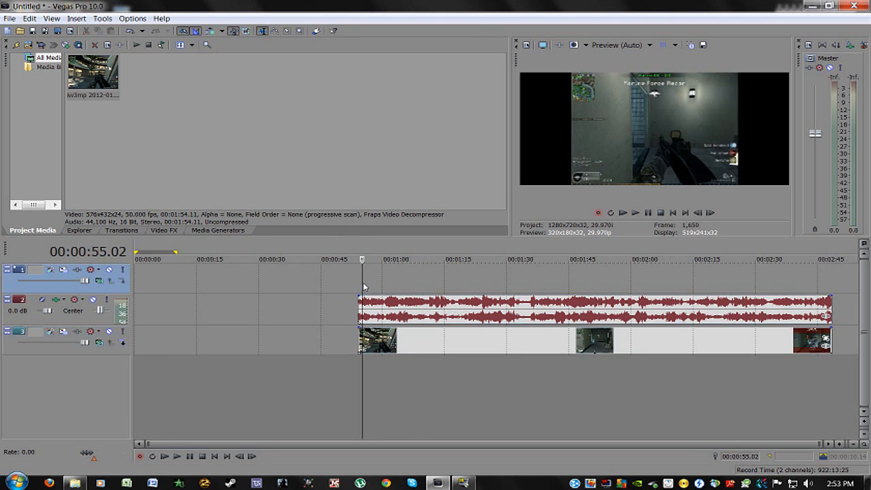
left_click(394, 345)
left_click(516, 337)
left_click(557, 341)
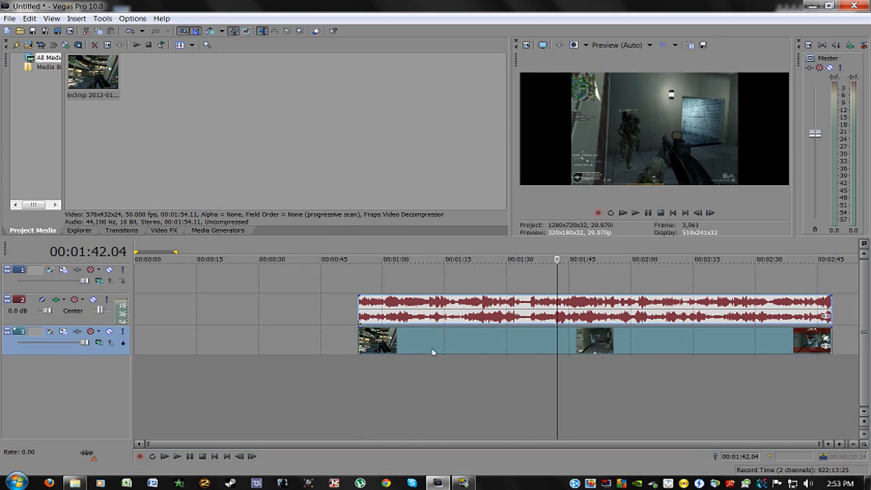
left_click(432, 345)
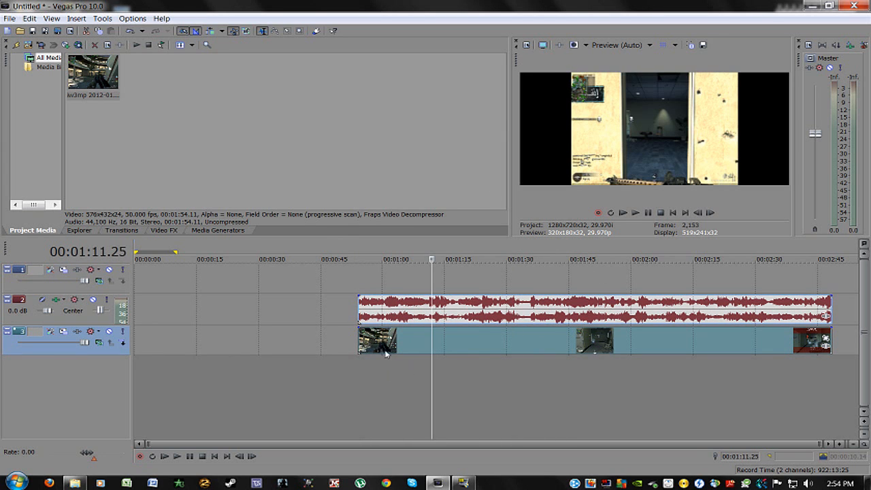
left_click(371, 346)
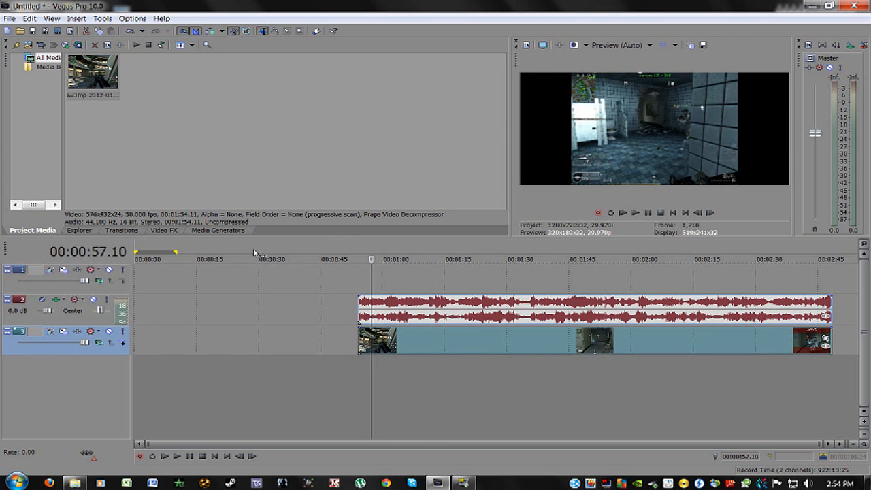
Add a Default Text title on the empty top track at the clip's start and preview it over the video
left_click(210, 232)
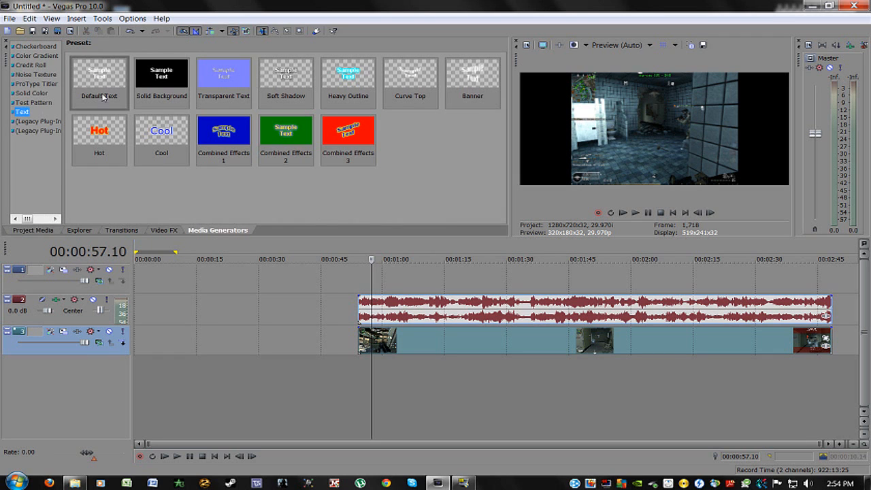
left_click(88, 77)
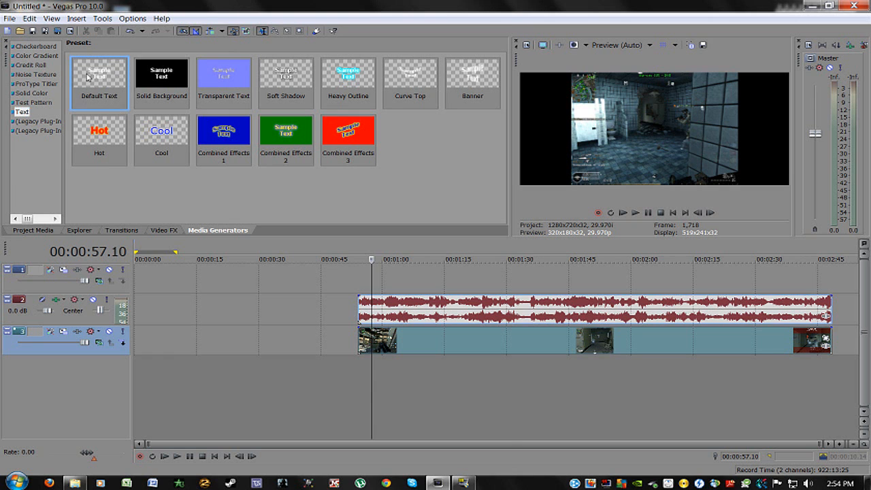
left_click_drag(158, 179, 352, 281)
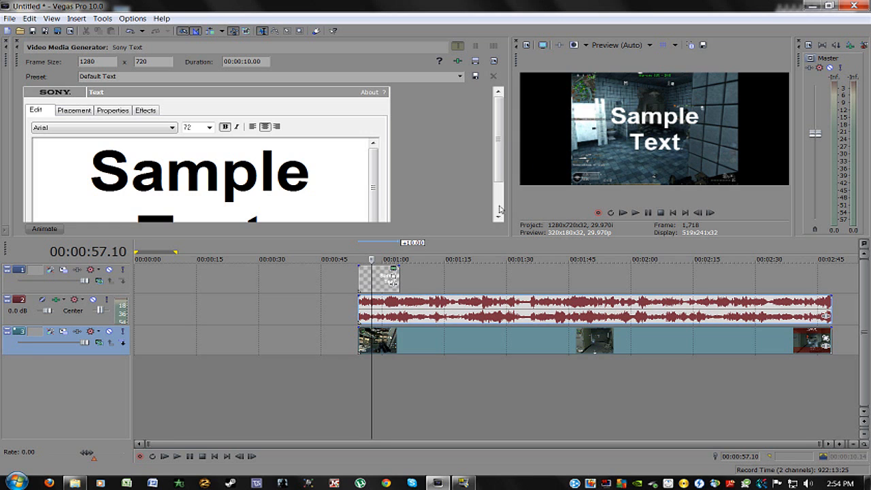
left_click(16, 42)
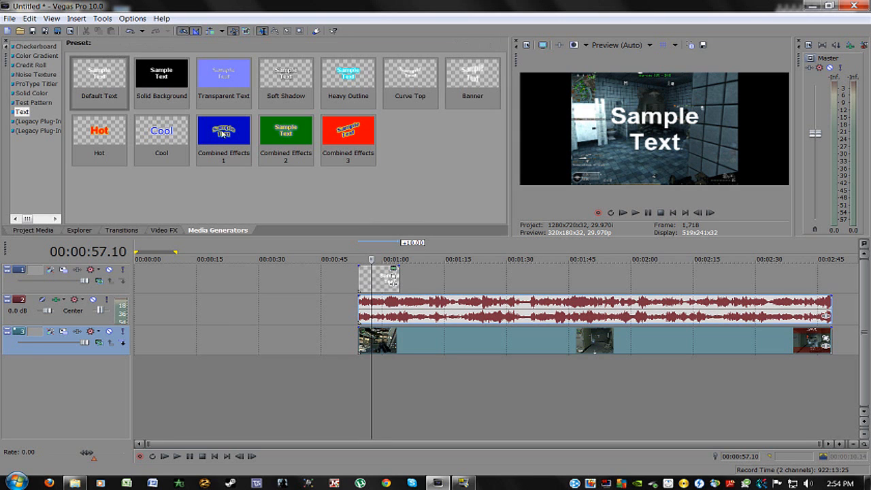
left_click(377, 275)
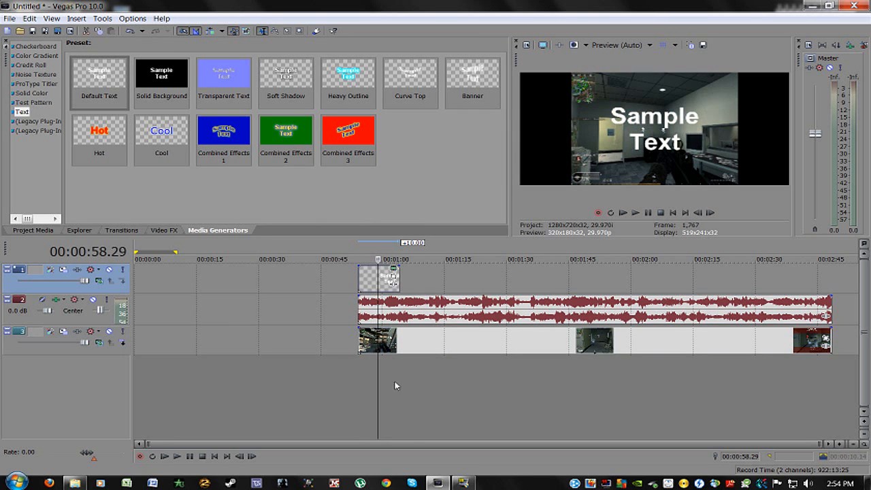
left_click(392, 347)
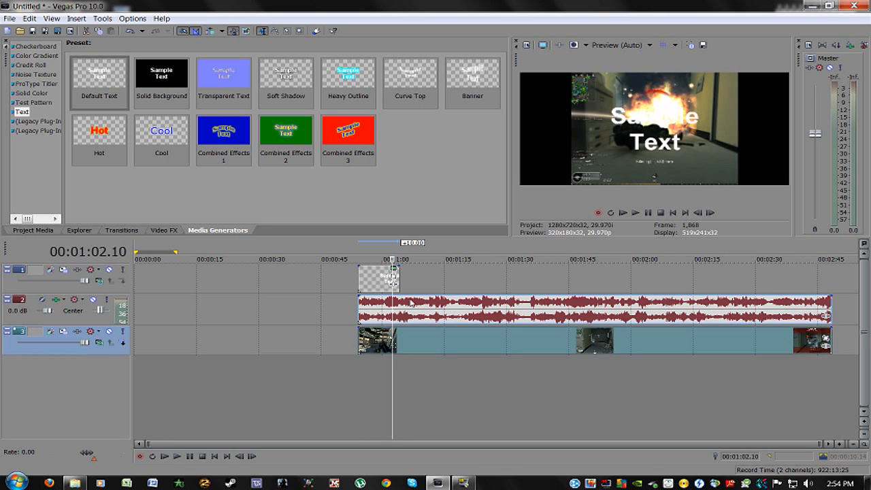
left_click(359, 286)
left_click(365, 286)
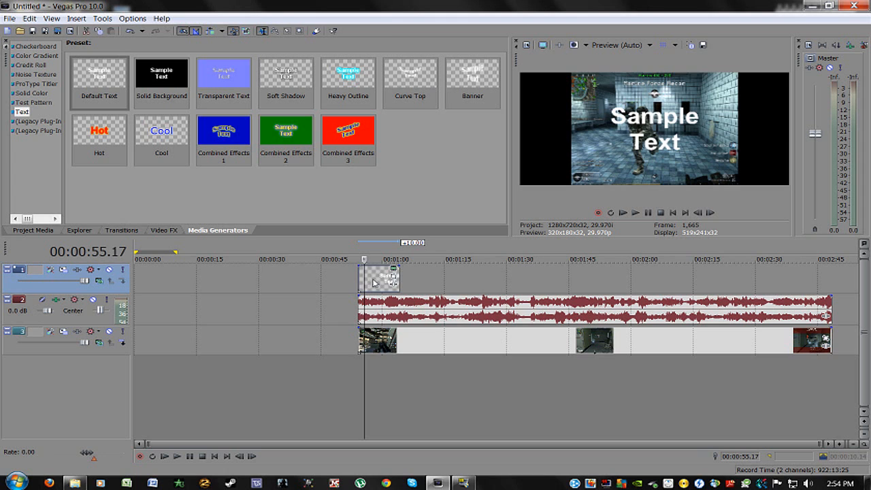
Delete the Default Text title from the top track and set the playhead at the clip's start, 00:00:54.02
key("Delete")
left_click(359, 300)
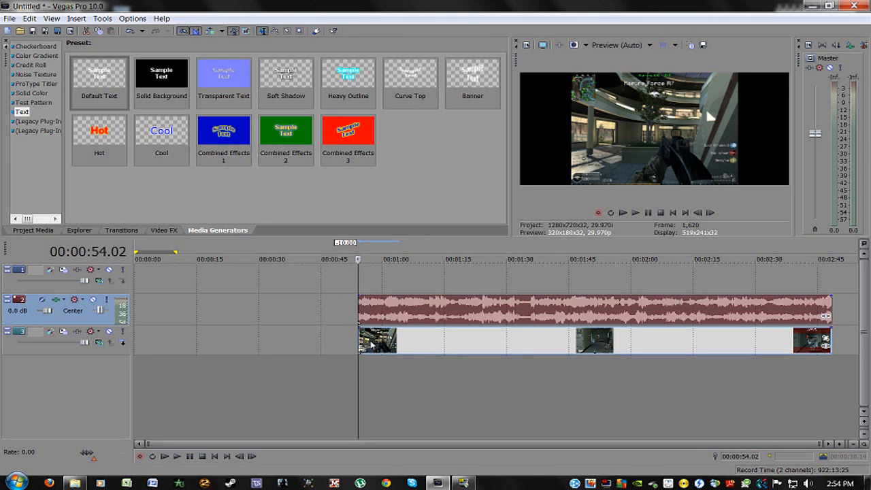
left_click(59, 291)
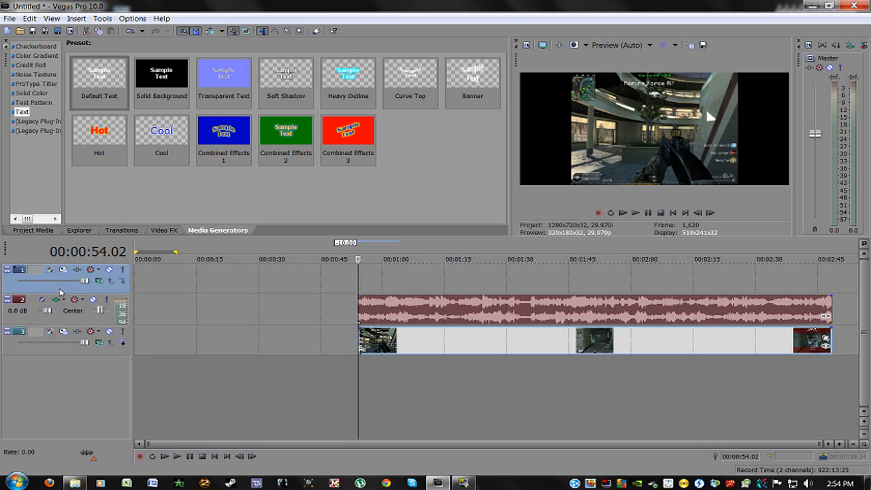
left_click(366, 283)
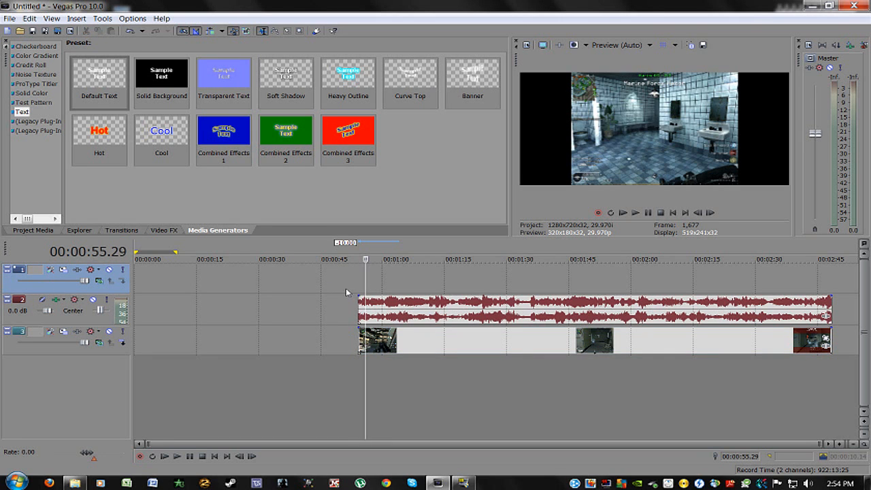
left_click(345, 289)
left_click(381, 285)
left_click(353, 284)
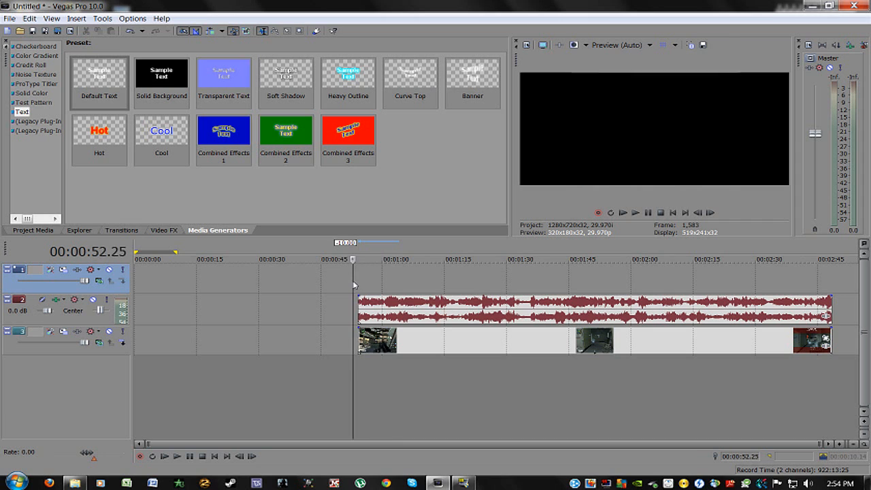
left_click(359, 285)
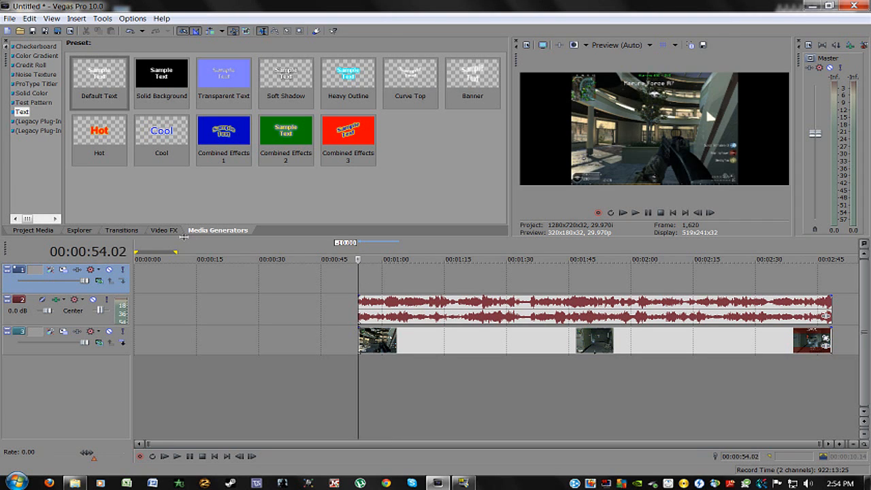
Check several points of the clip and split its video and audio at 00:01:25.00
left_click(375, 349)
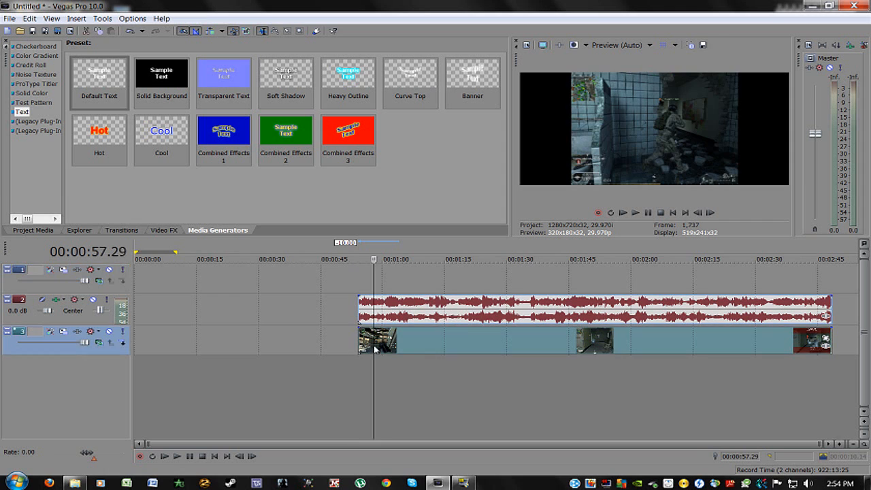
left_click(467, 342)
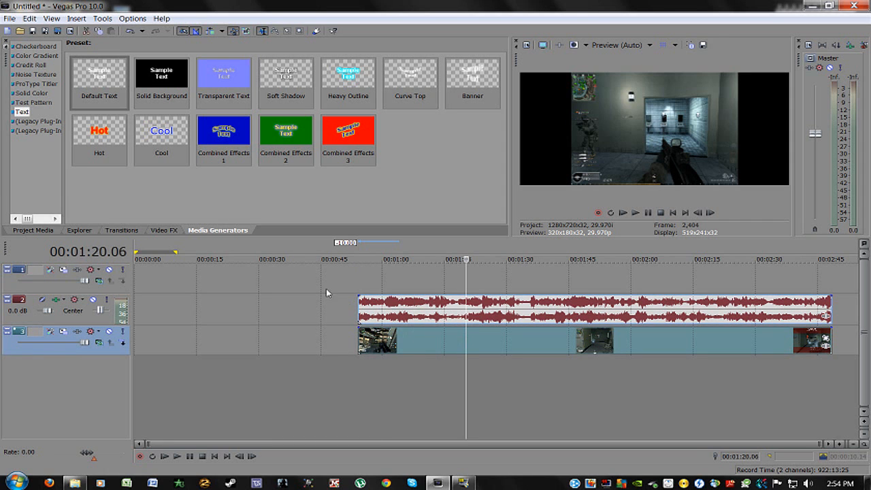
left_click(397, 309)
left_click(467, 329)
left_click(406, 312)
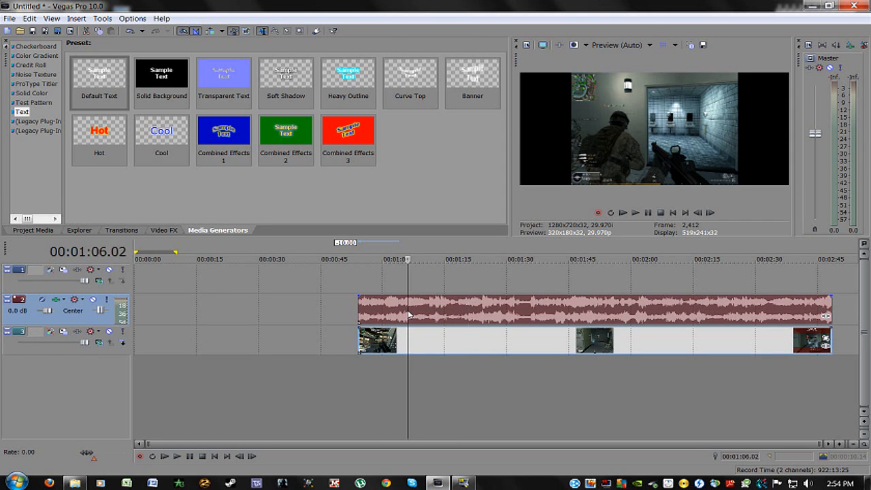
left_click(491, 314)
left_click(487, 316)
key("s")
Move the first piece earlier so it starts at about 00:00:37, and shift the second piece slightly earlier
left_click_drag(426, 313, 411, 322)
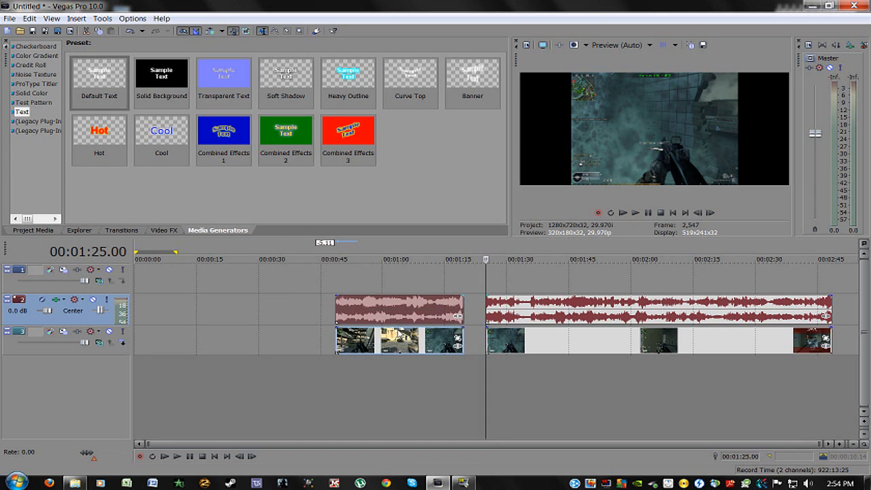
left_click_drag(372, 310, 350, 310)
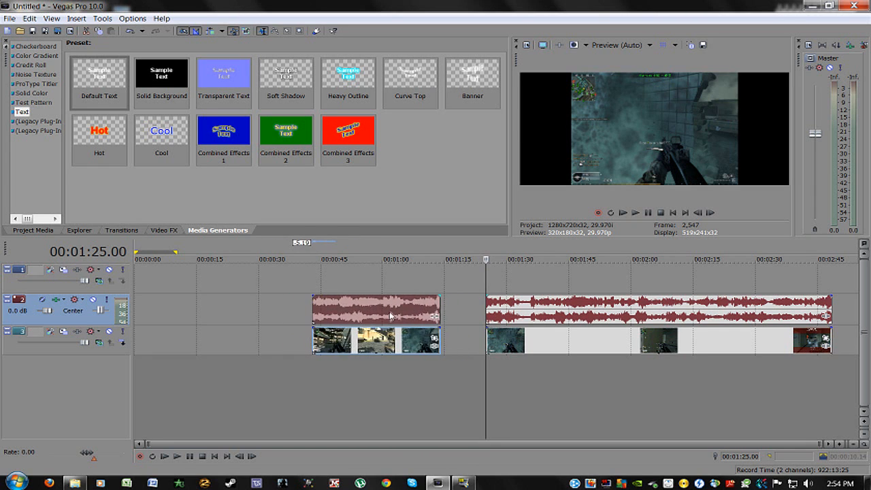
left_click(312, 289)
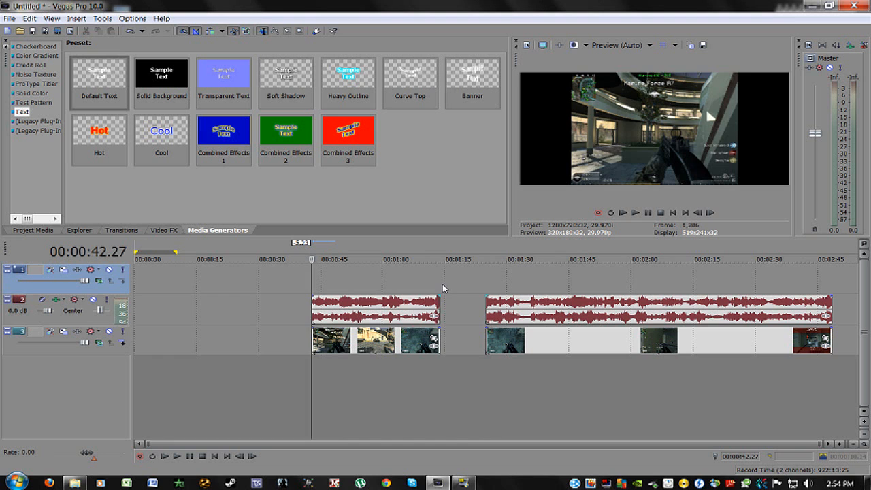
left_click(438, 288)
left_click_drag(386, 320, 360, 318)
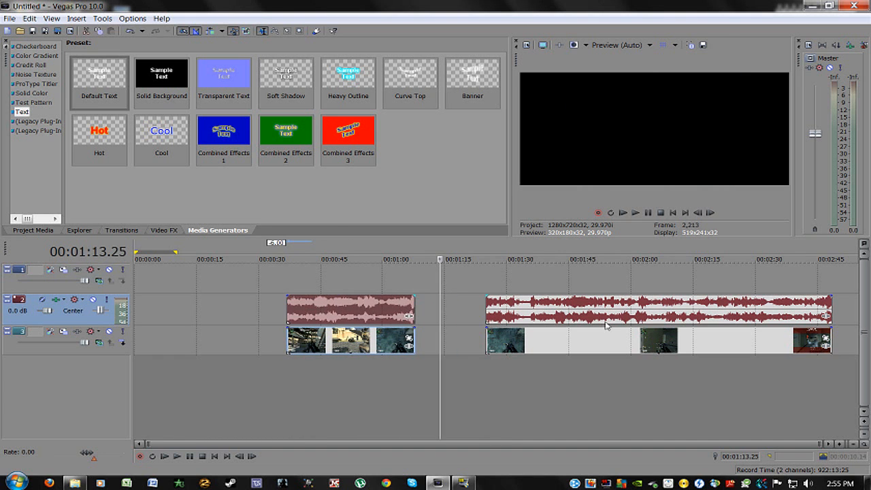
left_click_drag(617, 320, 613, 320)
Insert a CD track region starting at about 00:00:51 and an unnamed marker at about 00:00:56
left_click(349, 310)
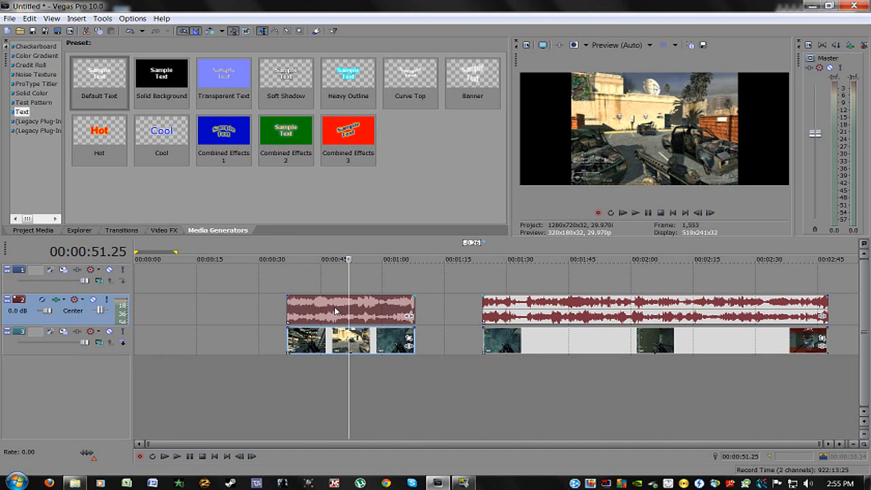
key("n")
left_click(368, 319)
key("m")
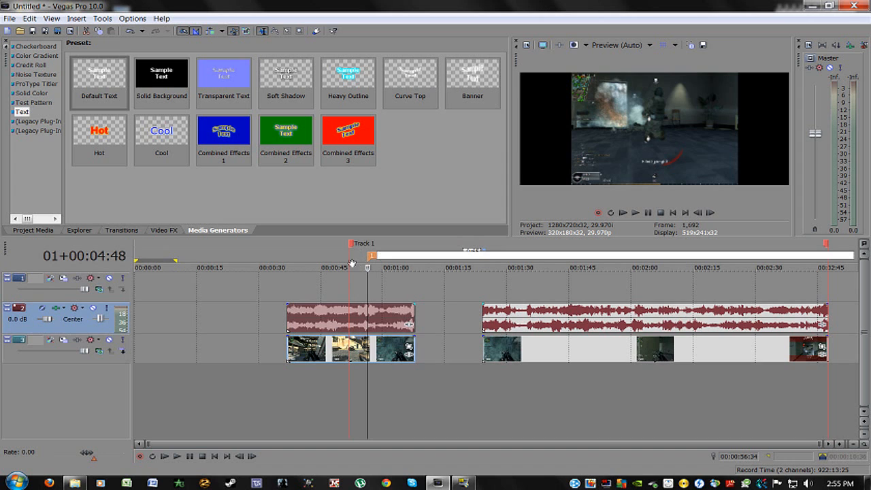
key("Return")
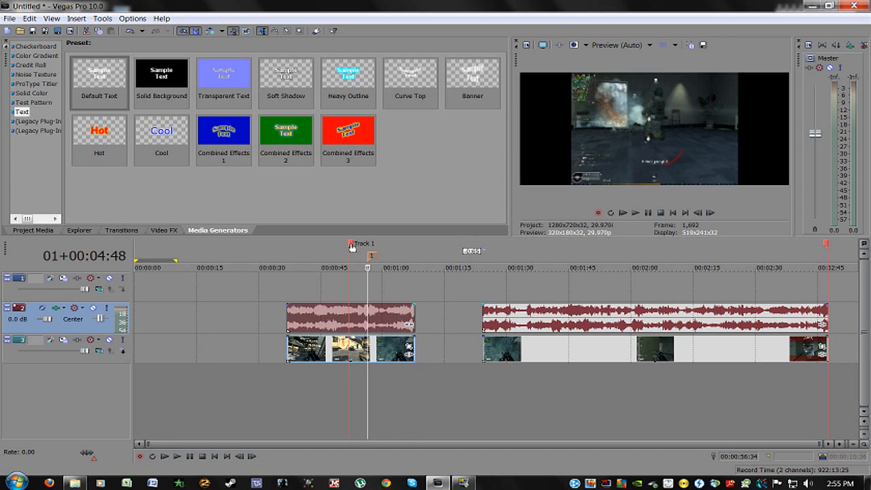
Jump the playhead back and forth between the Track 1 region start and marker 1
left_click(352, 245)
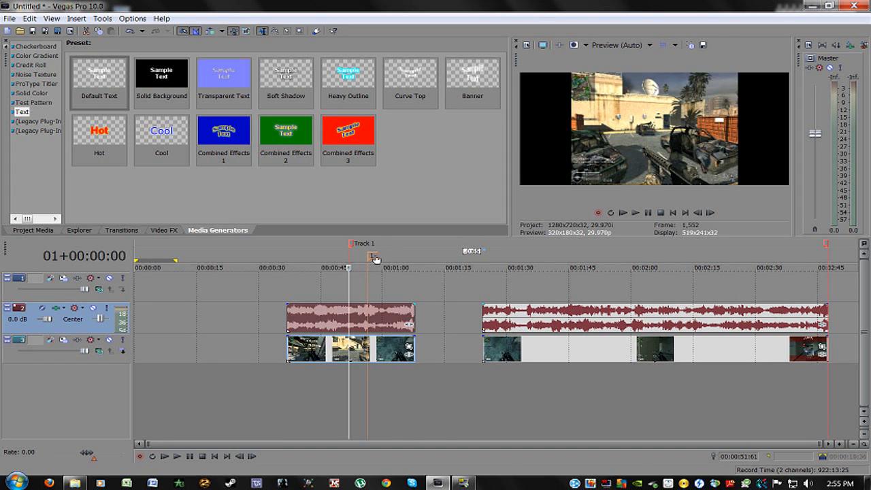
left_click(374, 258)
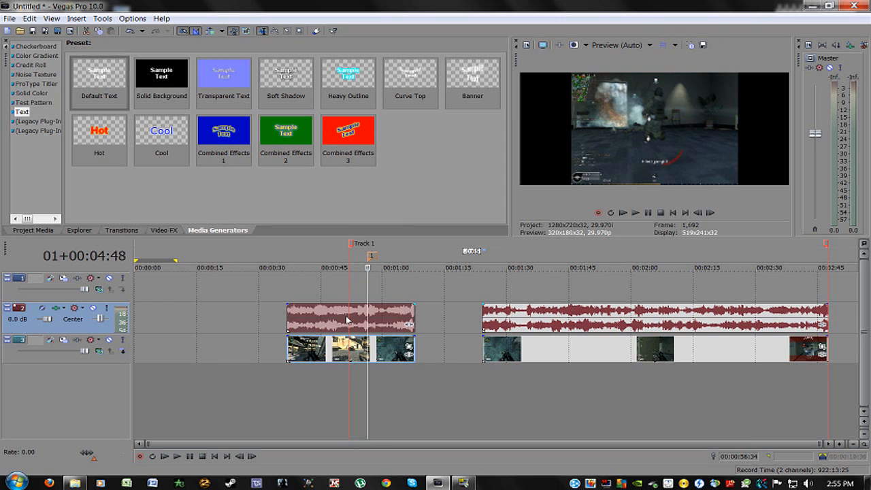
left_click(353, 246)
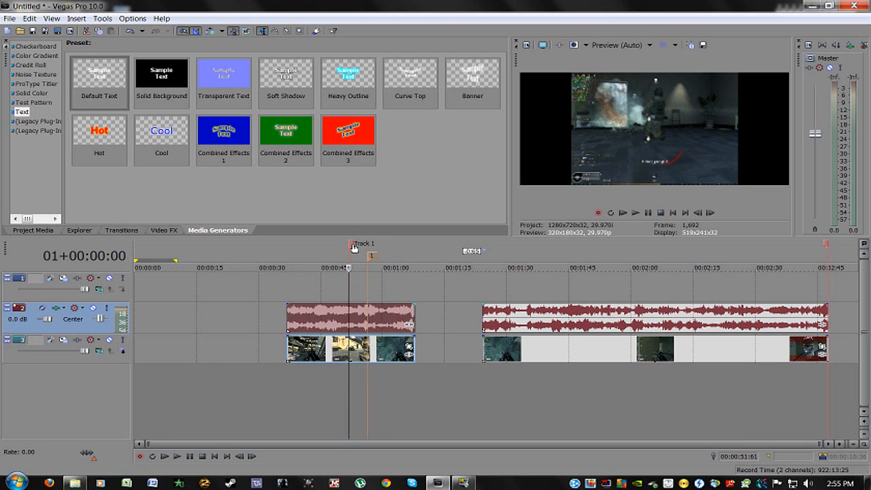
key("1")
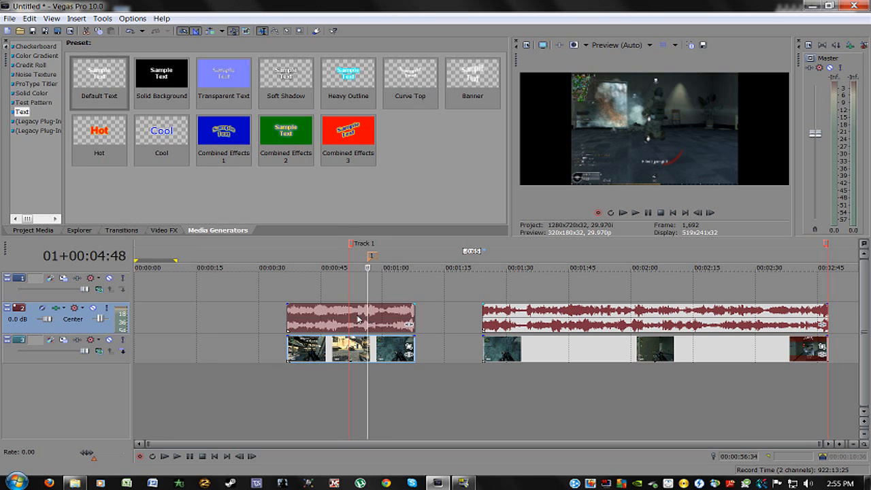
key("ctrl+Left")
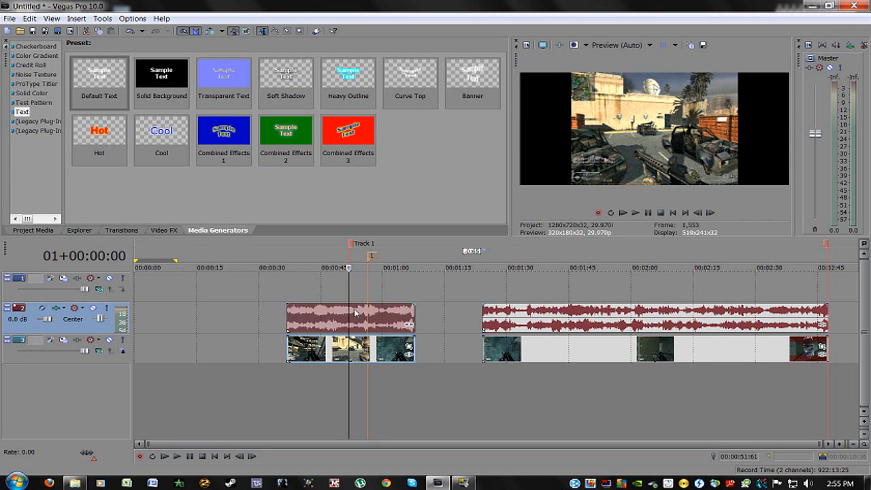
Delete the first piece and move the remaining piece earlier so that it starts at about 00:00:41
left_click(529, 321)
left_click(361, 314)
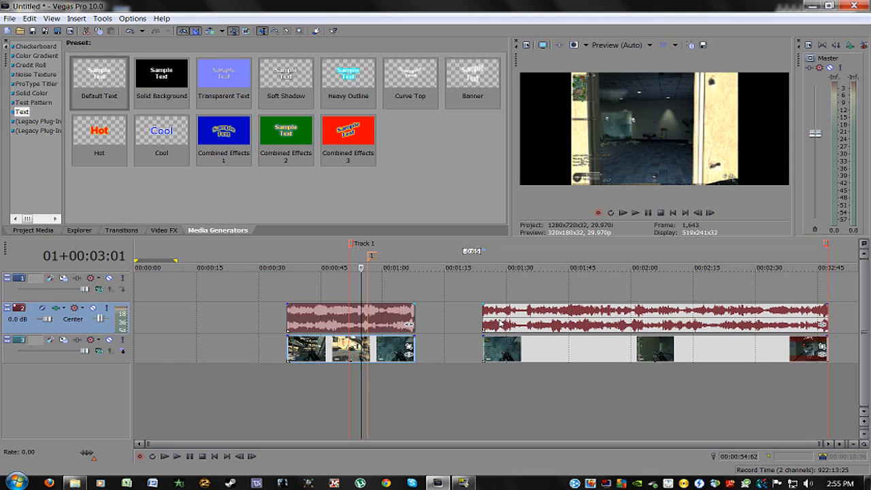
key("Delete")
left_click_drag(576, 324, 398, 324)
left_click(458, 326)
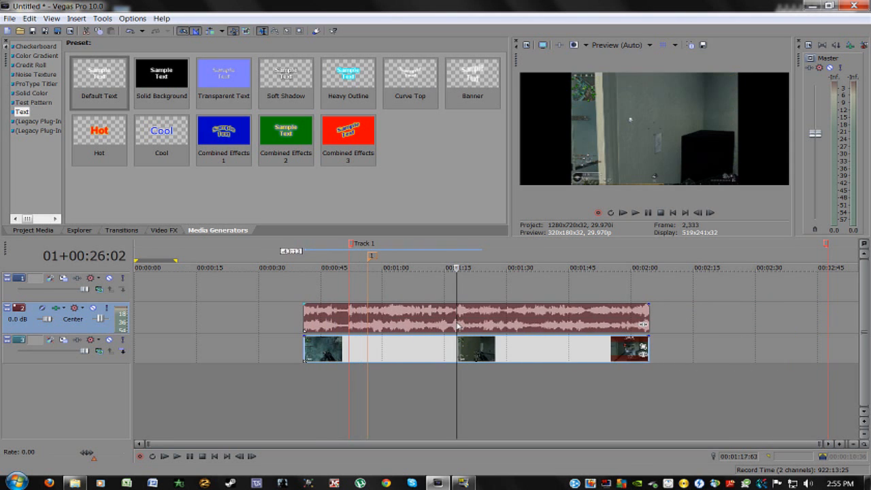
Move the remaining clip's video and audio separately, leaving both starting at about 00:00:41
left_click_drag(479, 347, 451, 352)
left_click_drag(495, 321, 521, 349)
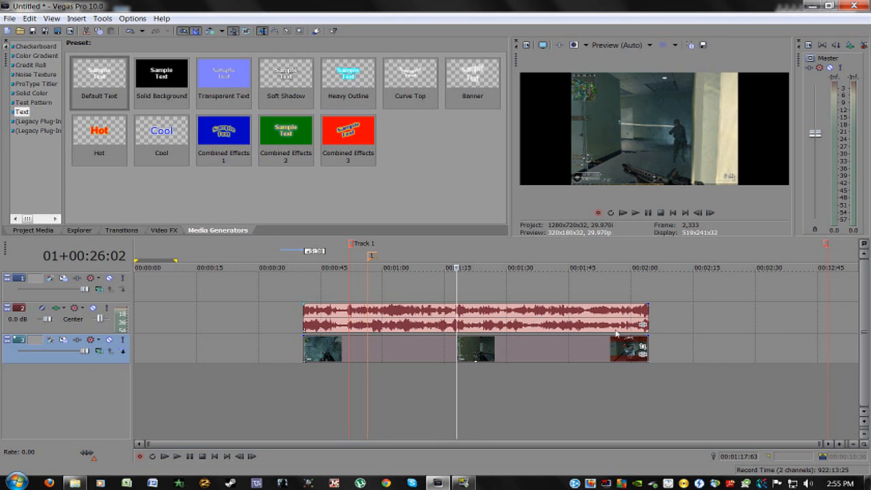
left_click(399, 320)
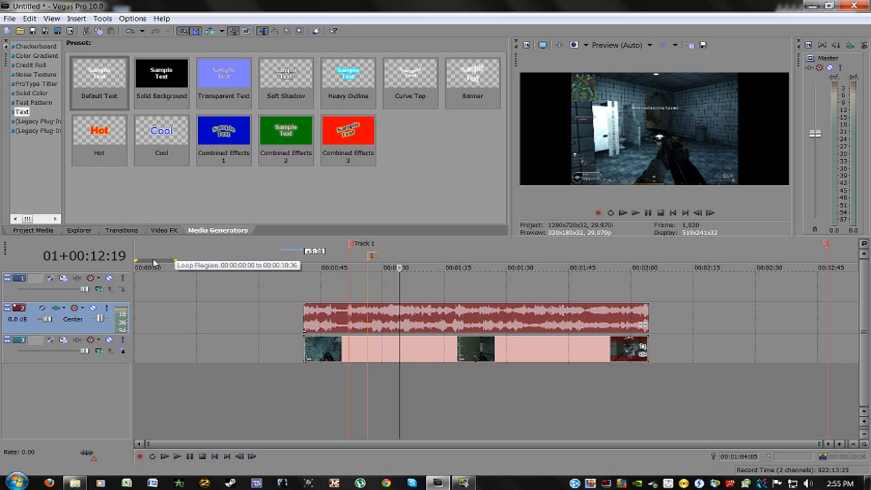
Stretch the loop region over the whole clip and fine-tune its start to just before the clip, at about 00:00:40
mouse_move(151, 266)
left_mouse_down()
mouse_move(407, 264)
mouse_move(646, 284)
left_mouse_up()
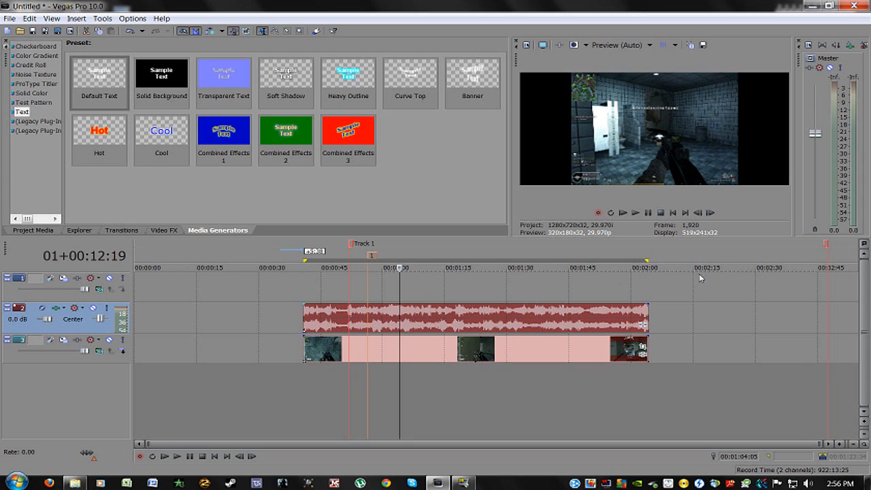
left_click(312, 294)
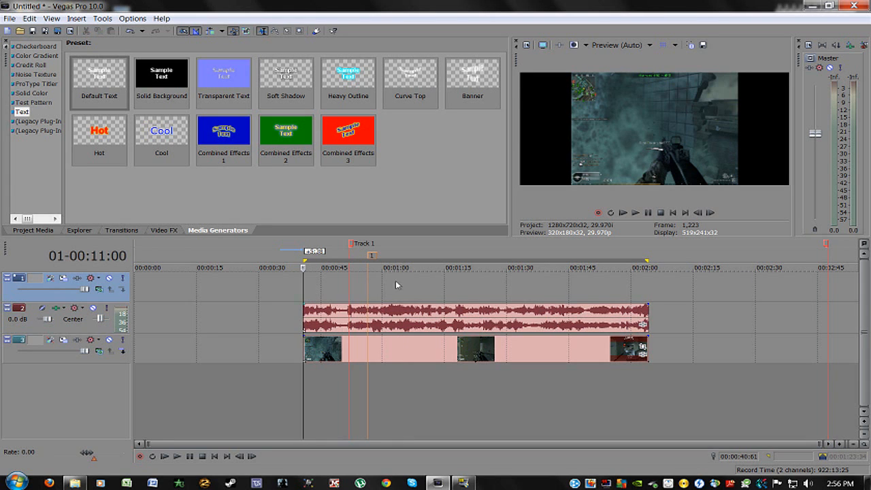
scroll(391, 287, "up", 10)
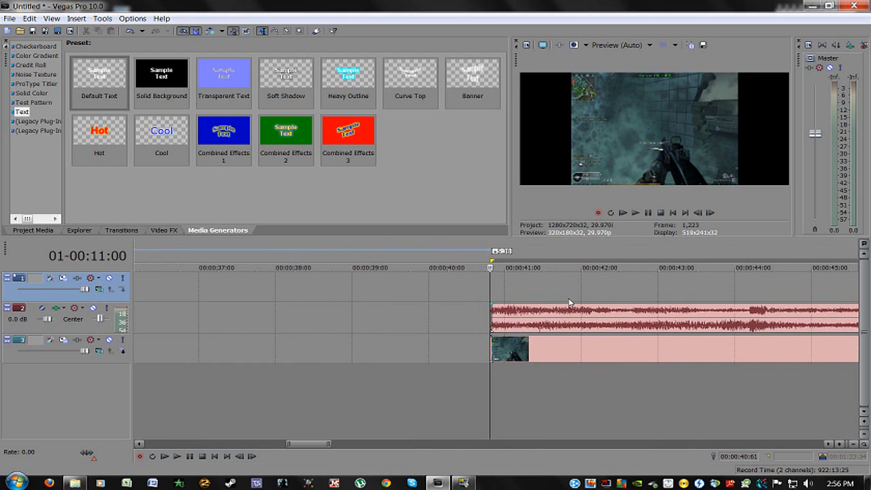
scroll(505, 294, "down", 10)
scroll(505, 294, "up", 5)
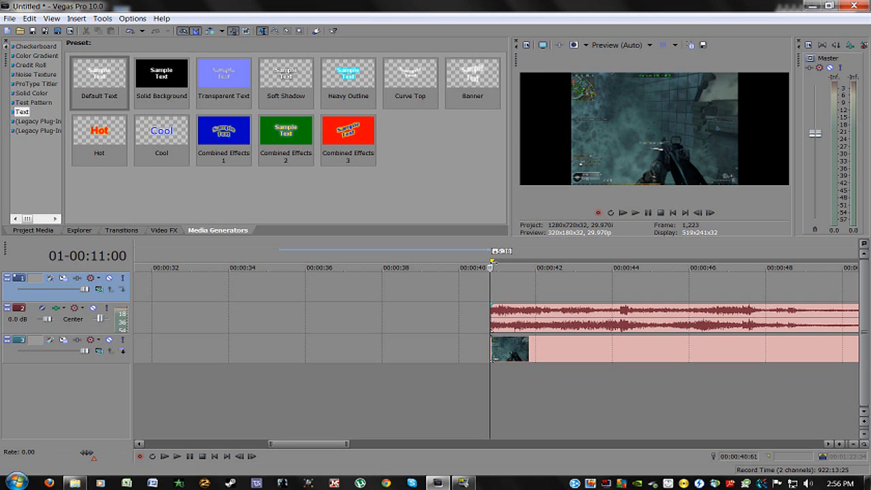
scroll(501, 301, "up", 1)
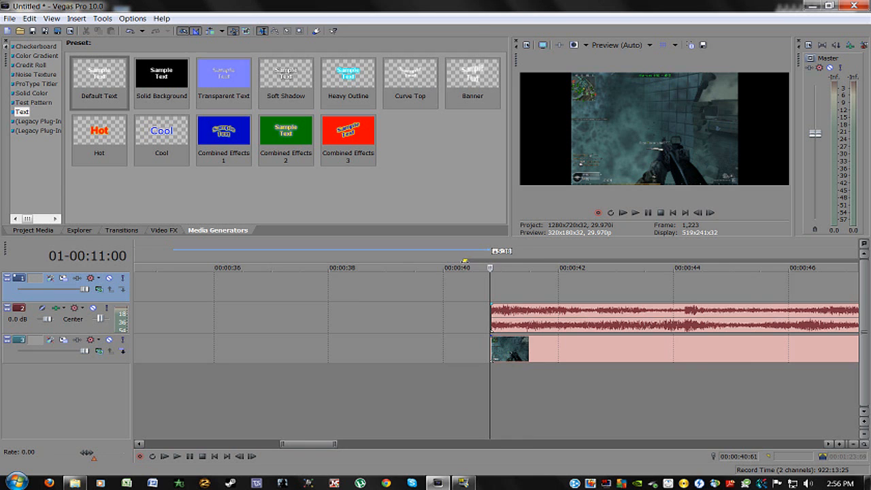
Fine-tune the loop region's end to just past the end of the clip, at about 00:02:04
scroll(531, 303, "down", 7)
left_click(645, 294)
scroll(645, 294, "up", 3)
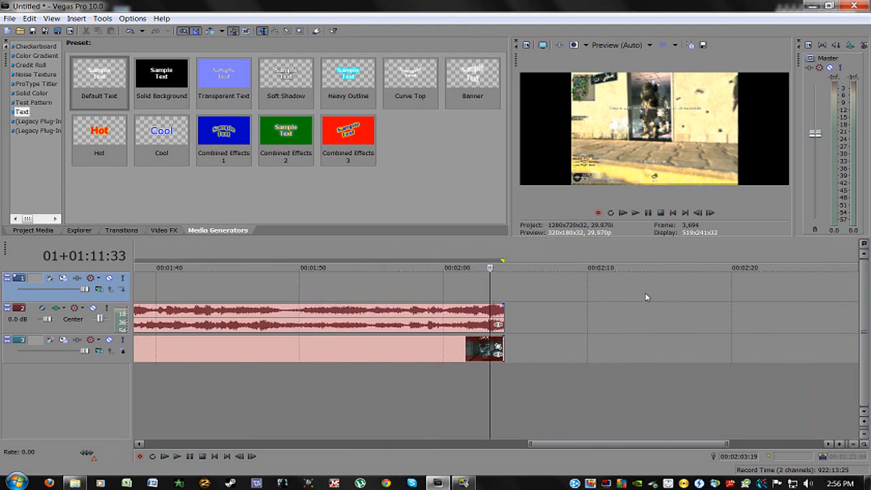
scroll(645, 296, "up", 4)
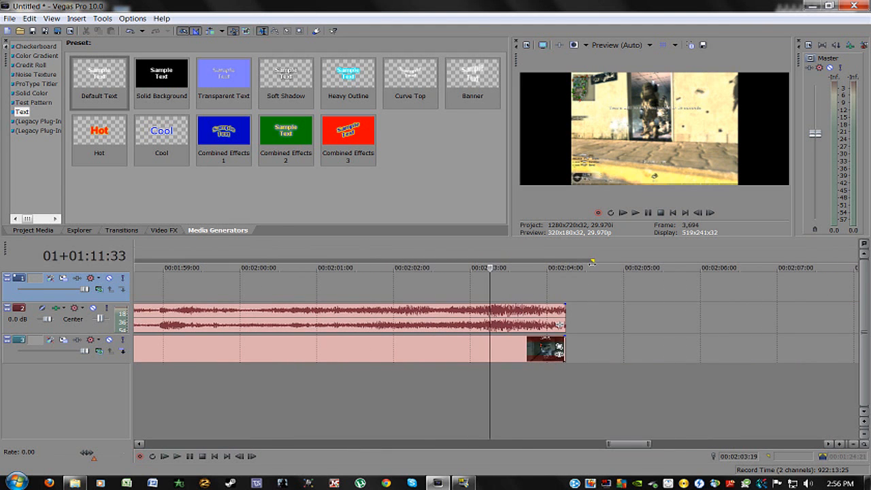
left_click(568, 292)
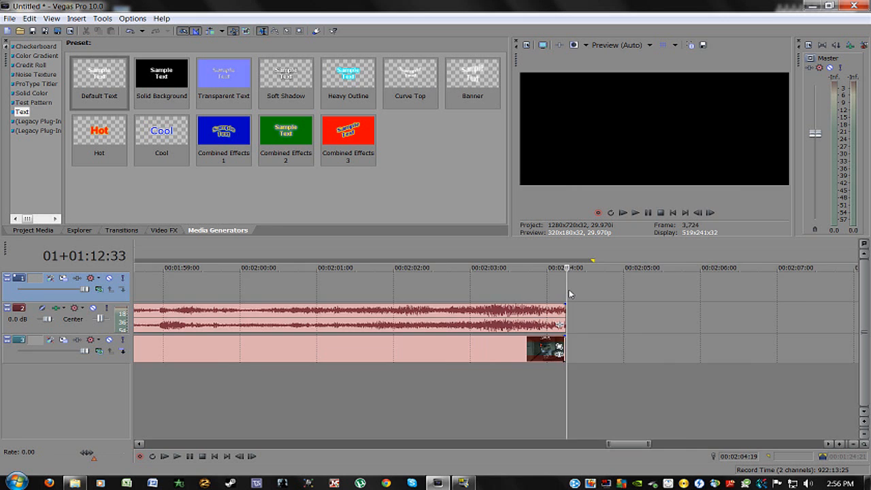
scroll(569, 293, "down", 5)
scroll(569, 294, "up", 5)
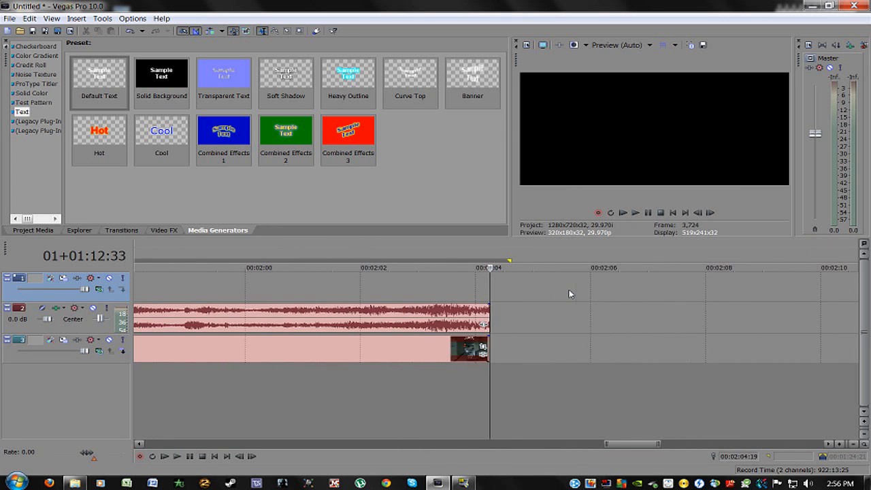
scroll(542, 293, "up", 3)
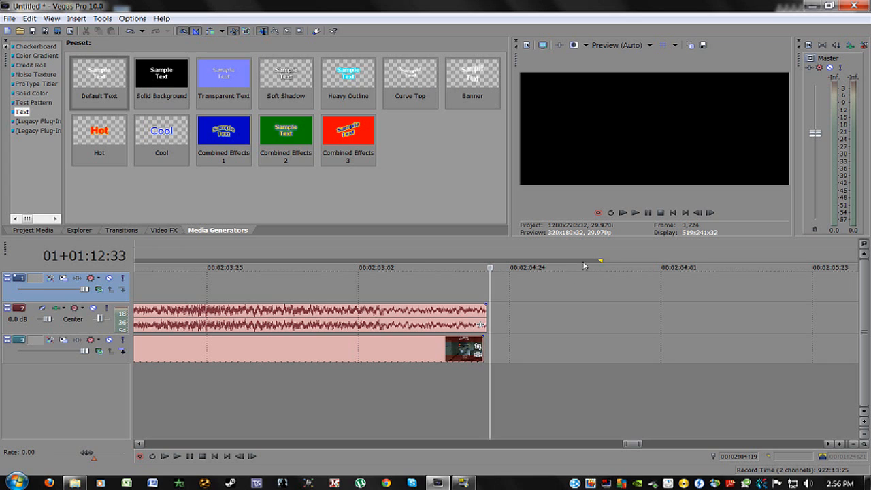
left_click_drag(599, 261, 488, 261)
scroll(537, 272, "down", 5)
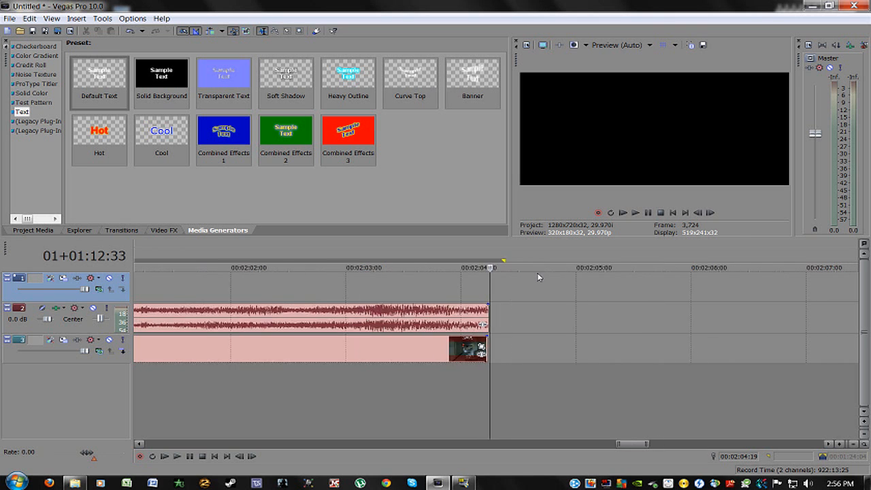
Inspect both ends of the loop region against the clip's start and end, and preview frames near those points
scroll(296, 290, "down", 3)
left_click(297, 291)
scroll(301, 288, "up", 8)
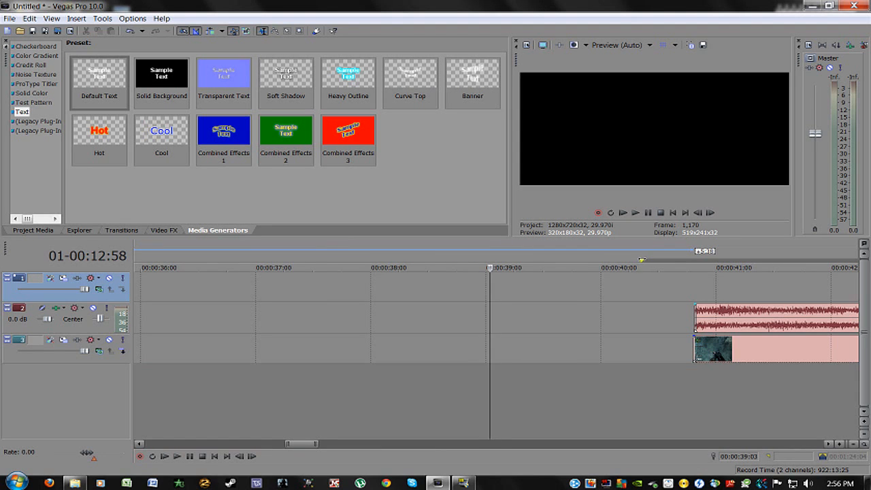
scroll(670, 272, "down", 6)
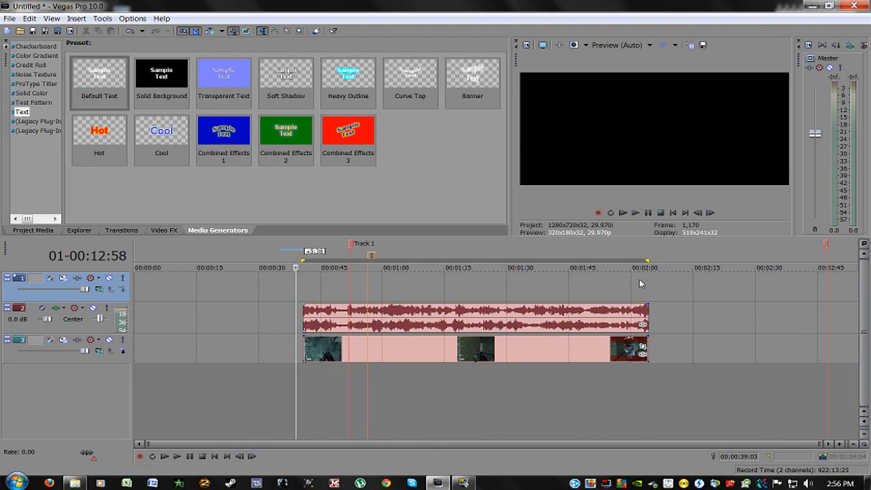
left_click(641, 283)
scroll(641, 283, "up", 5)
scroll(641, 283, "up", 3)
scroll(646, 285, "down", 2)
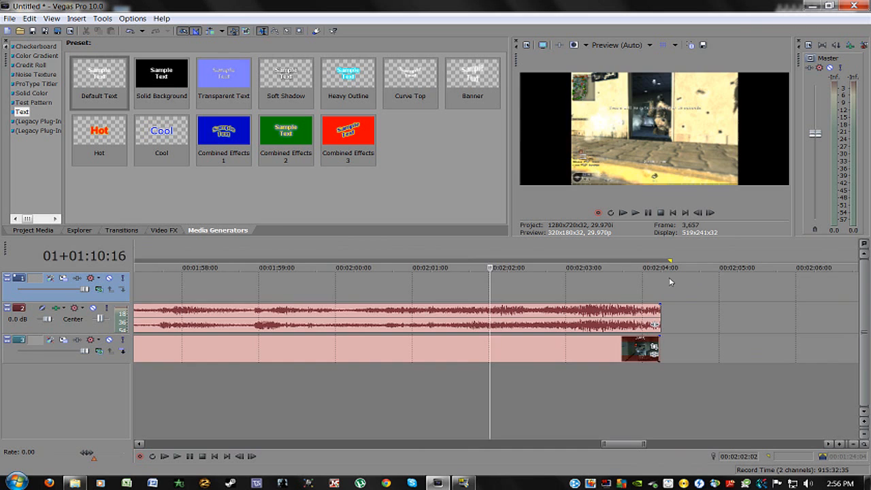
left_click(660, 286)
scroll(660, 287, "down", 3)
scroll(520, 296, "up", 2)
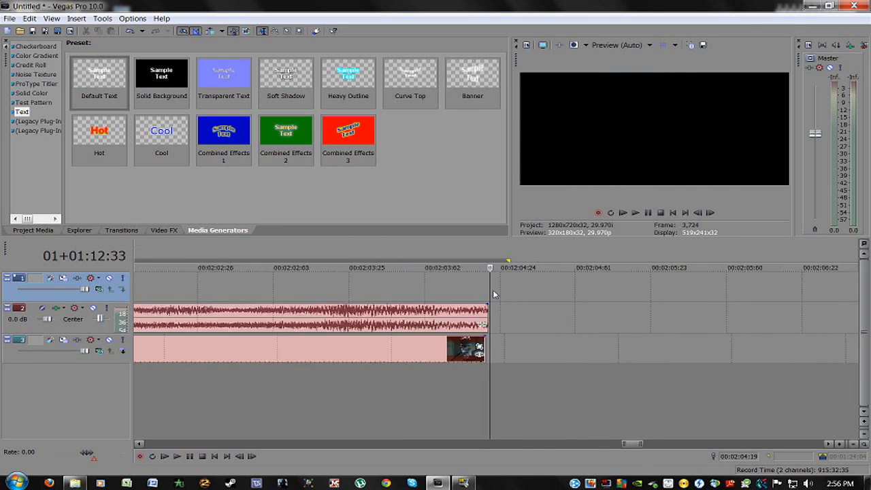
scroll(381, 296, "down", 5)
left_click(339, 284)
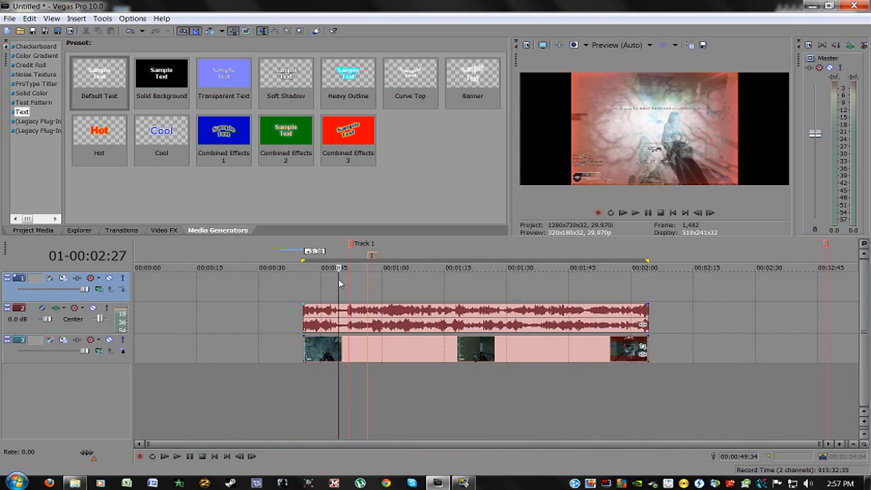
Start rendering the project as a Windows Media Video and enter lol as the file name
left_click(10, 19)
left_click(41, 100)
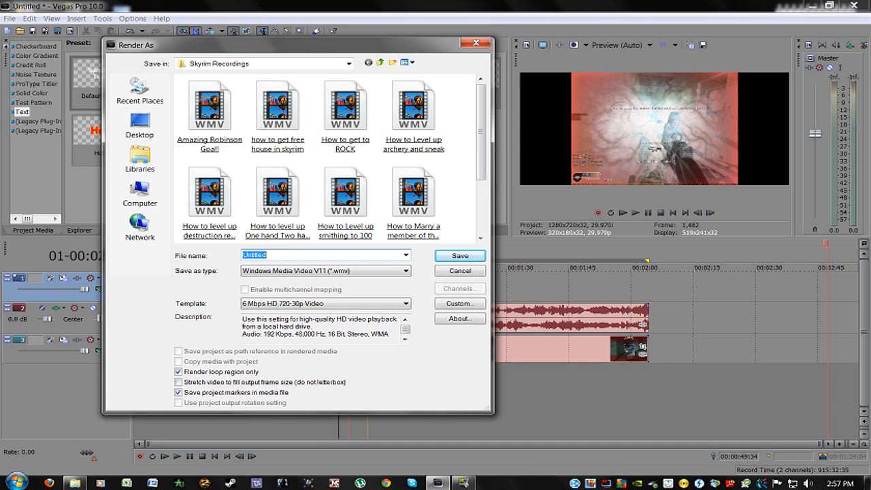
key("BackSpace")
mouse_move(310, 49)
left_mouse_down()
mouse_move(284, 77)
mouse_move(313, 53)
left_mouse_up()
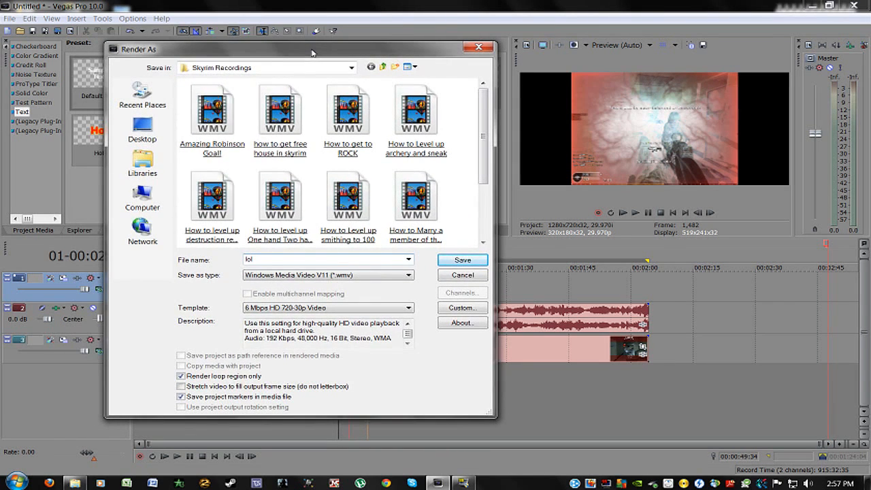
Review the available WMV render templates without changing the 6 Mbps HD 720-30p Video choice, and leave the render settings without rendering
left_click(288, 311)
left_click(307, 310)
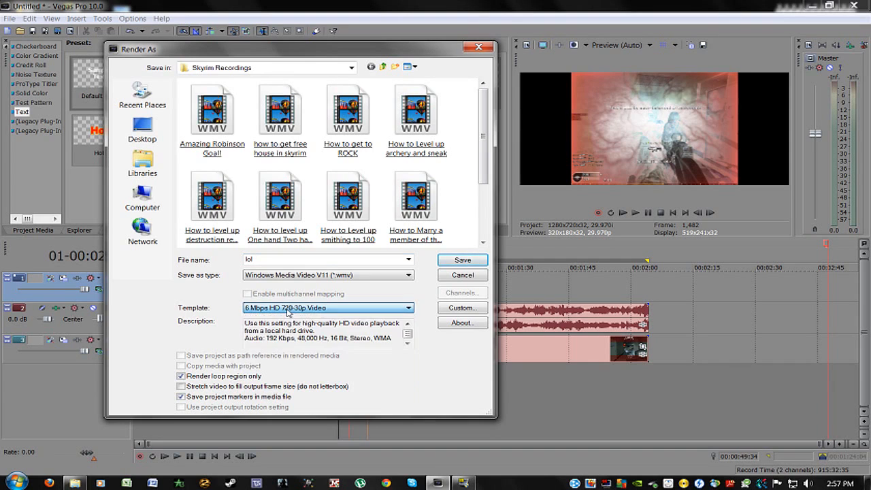
left_click(411, 308)
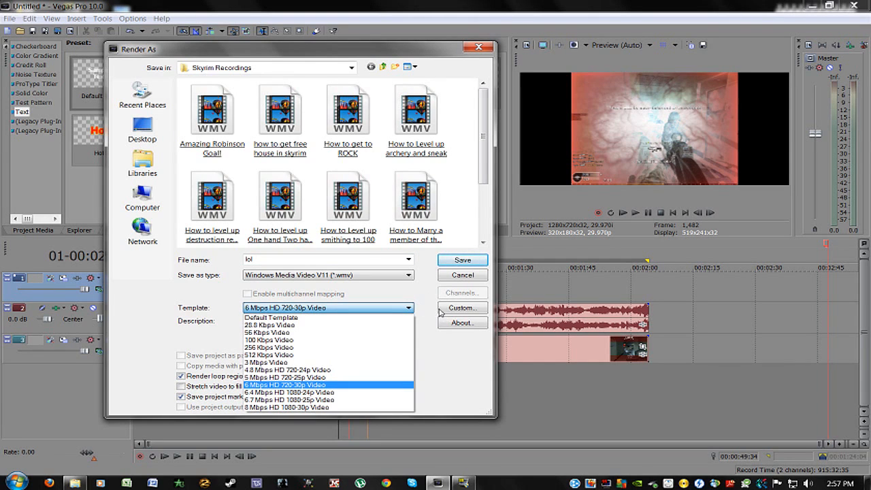
left_click(420, 301)
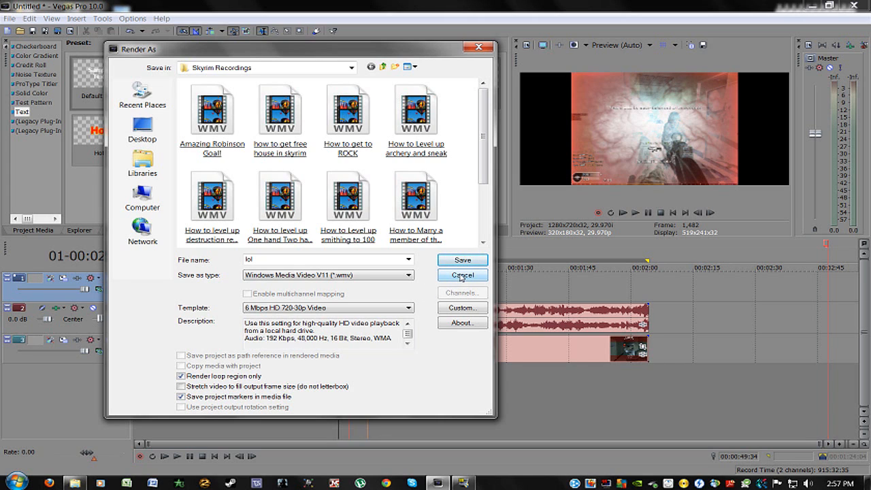
double_click(370, 259)
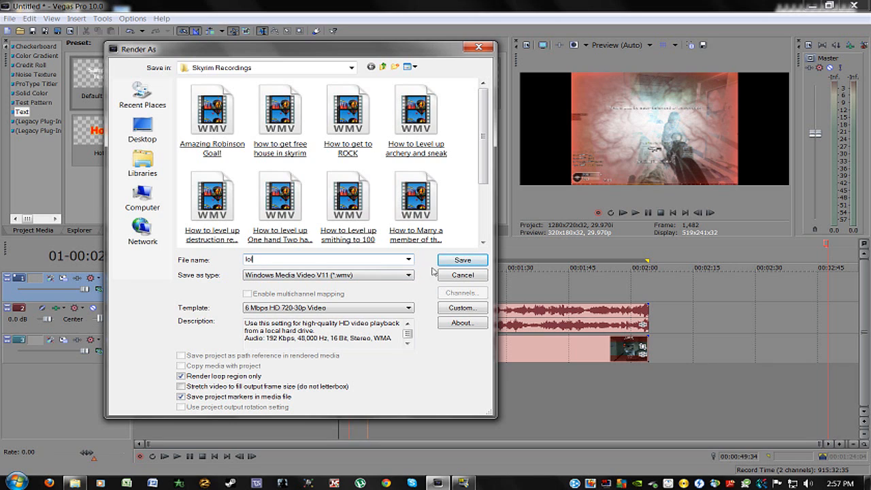
left_click(479, 278)
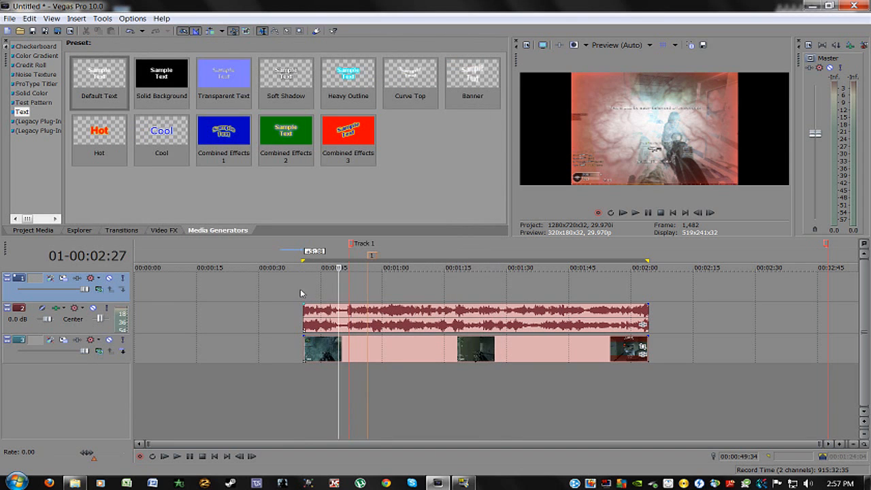
Preview the clip at several points inside the loop region, finishing with the playhead at about 00:01:27
left_click(302, 295)
left_click(522, 292)
left_click(601, 293)
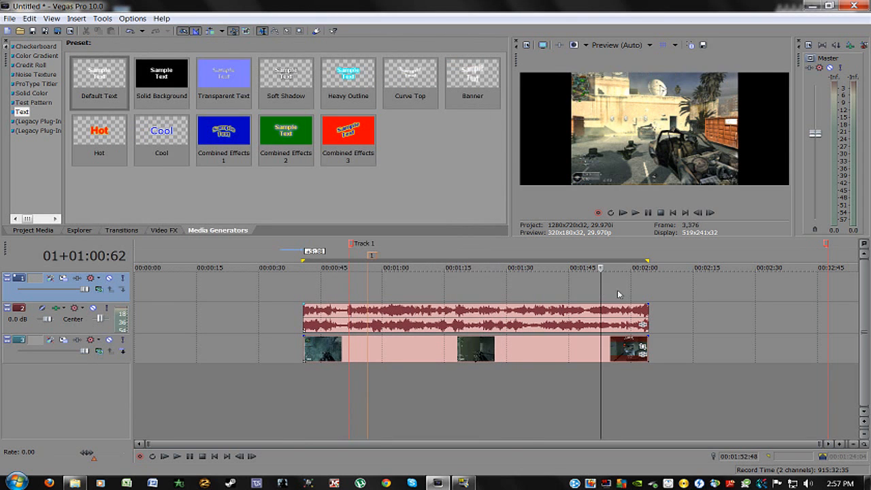
left_click(633, 293)
left_click(537, 294)
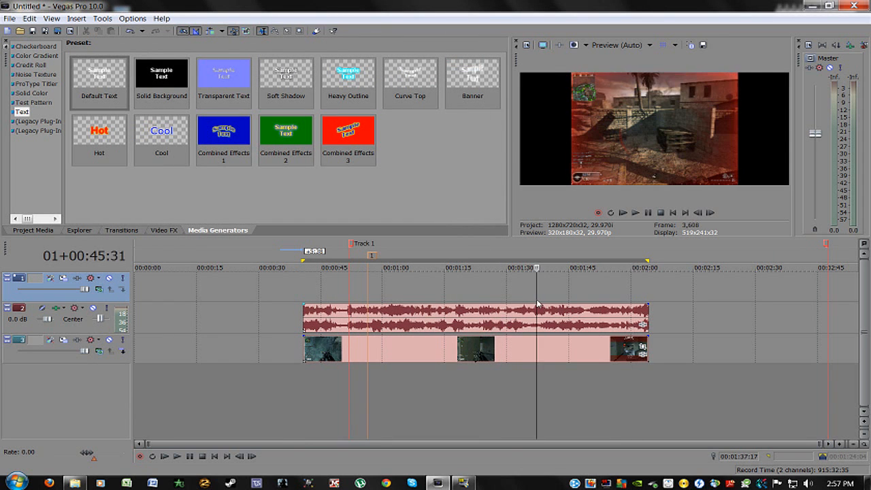
left_click(497, 293)
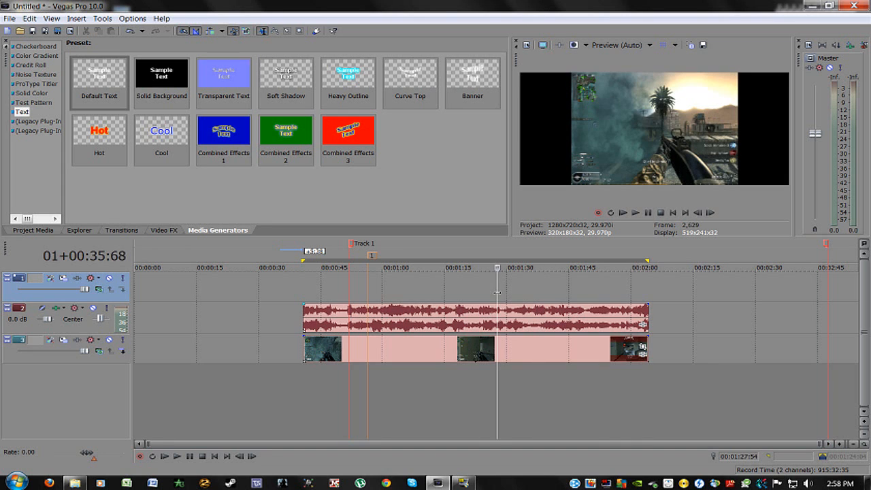